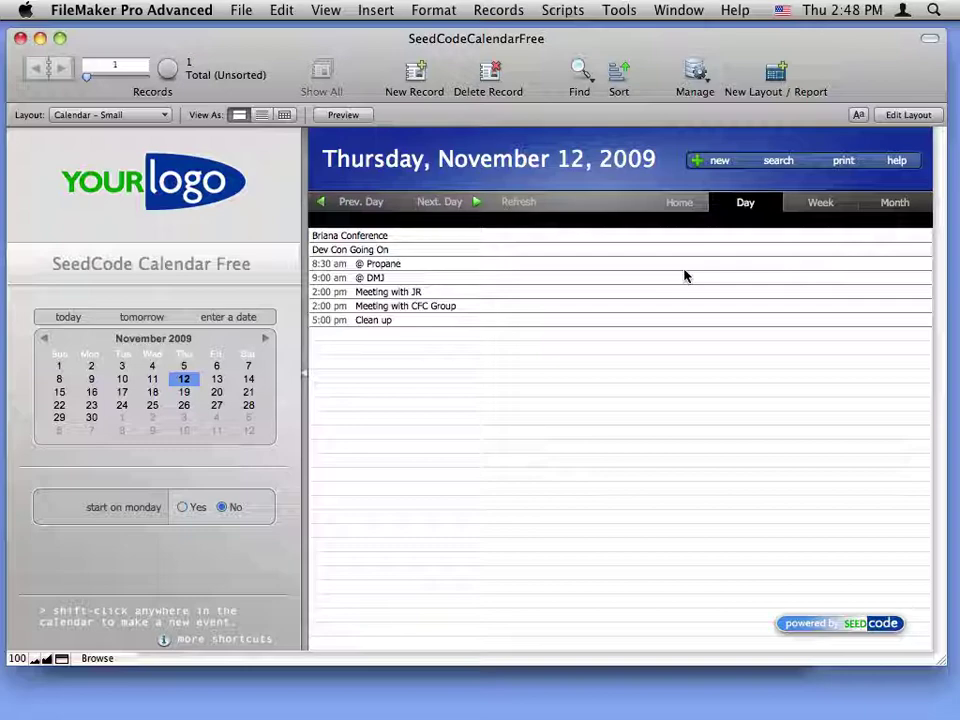
# Step: Enter layout editing and switch to the Calendar - Small - no Side Menu layout
pyautogui.press('super+l')
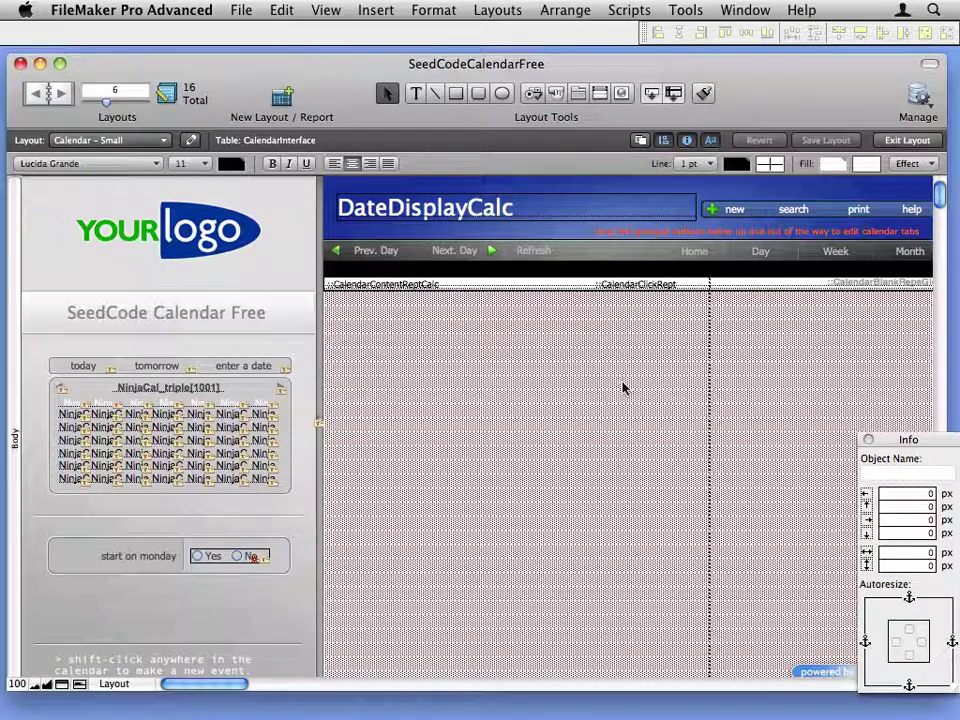
pyautogui.click(105, 140)
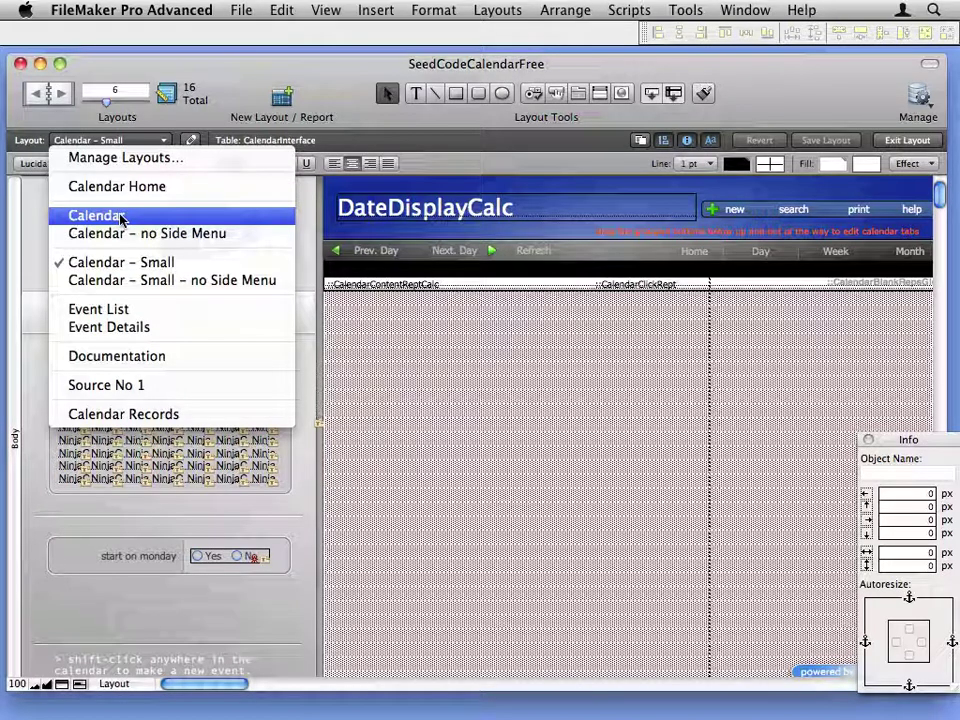
pyautogui.click(182, 280)
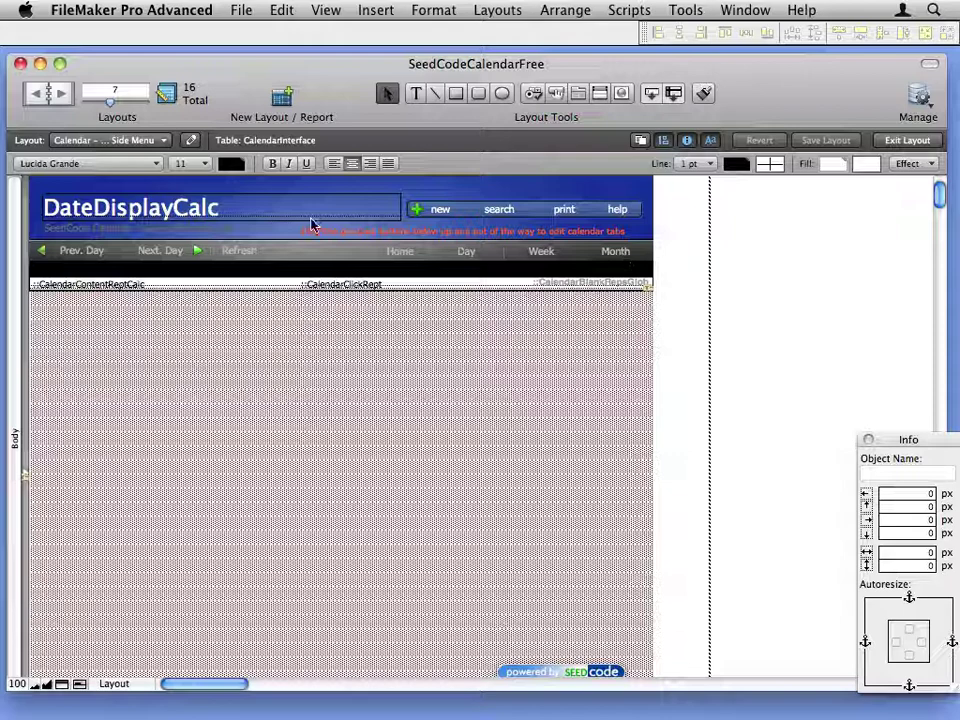
# Step: Move the grouped Home, Day, Week and Month buttons up to the header's top edge and bring the Week tab forward
pyautogui.click(575, 262)
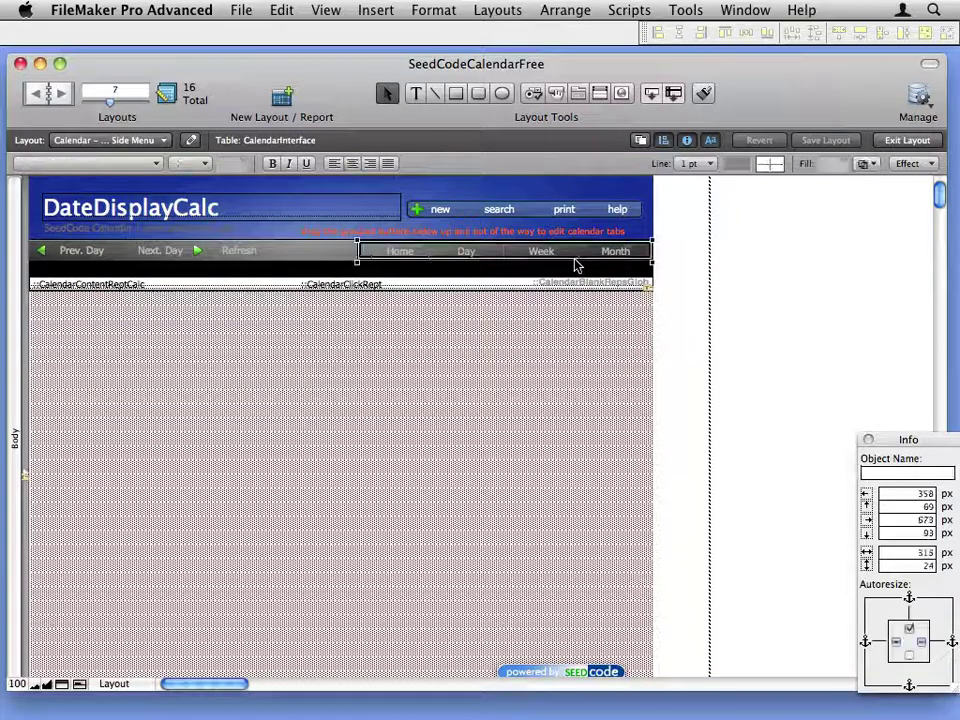
pyautogui.moveTo(575, 262); pyautogui.dragTo(562, 196)
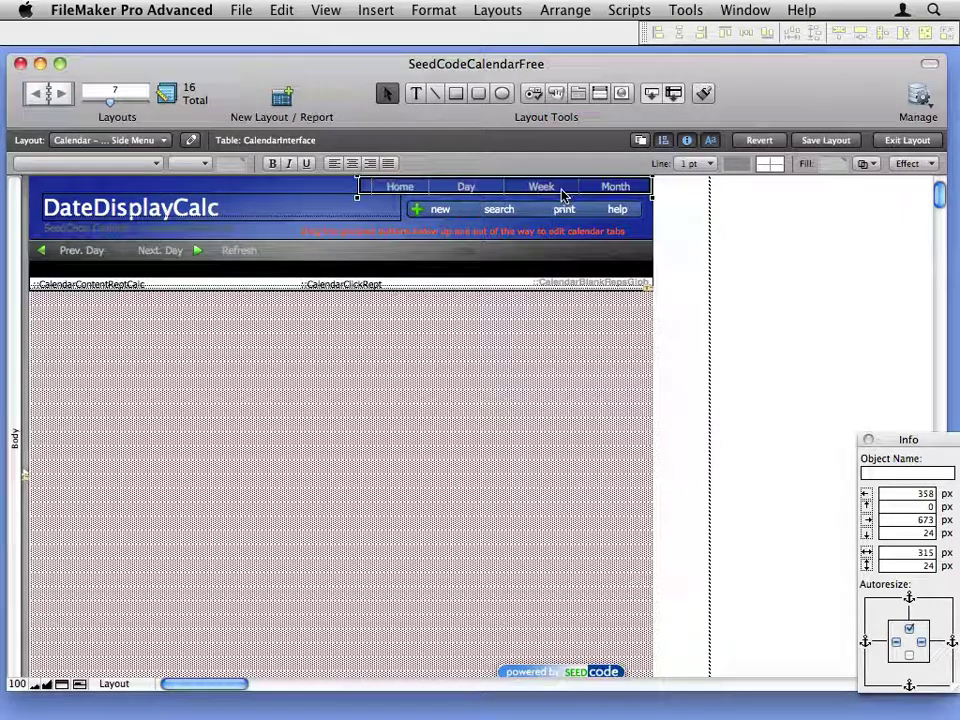
pyautogui.click(474, 251)
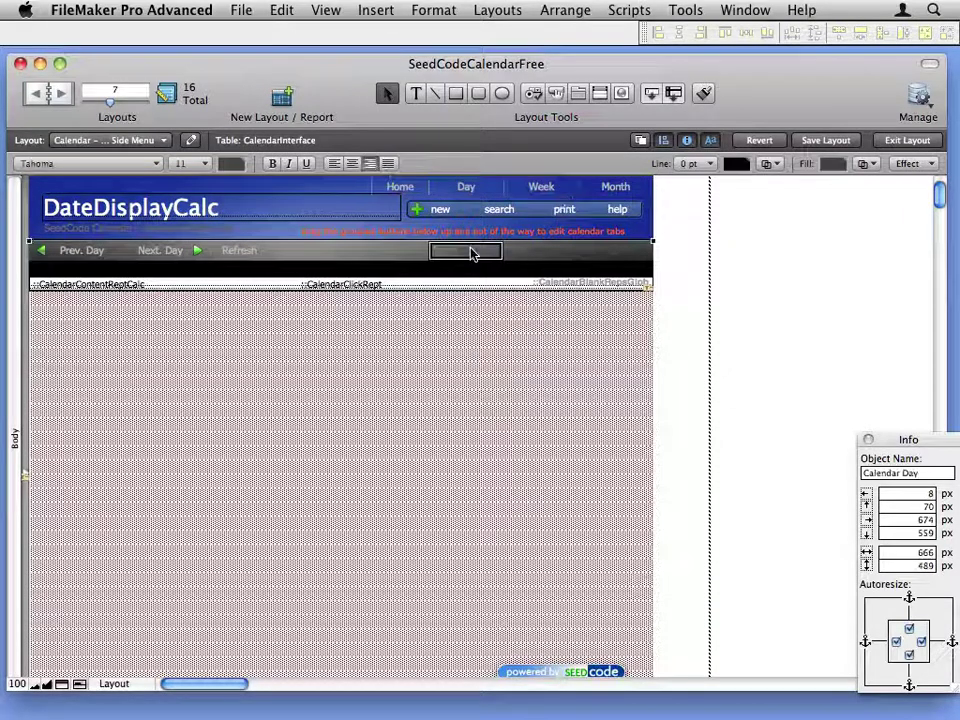
pyautogui.click(560, 257)
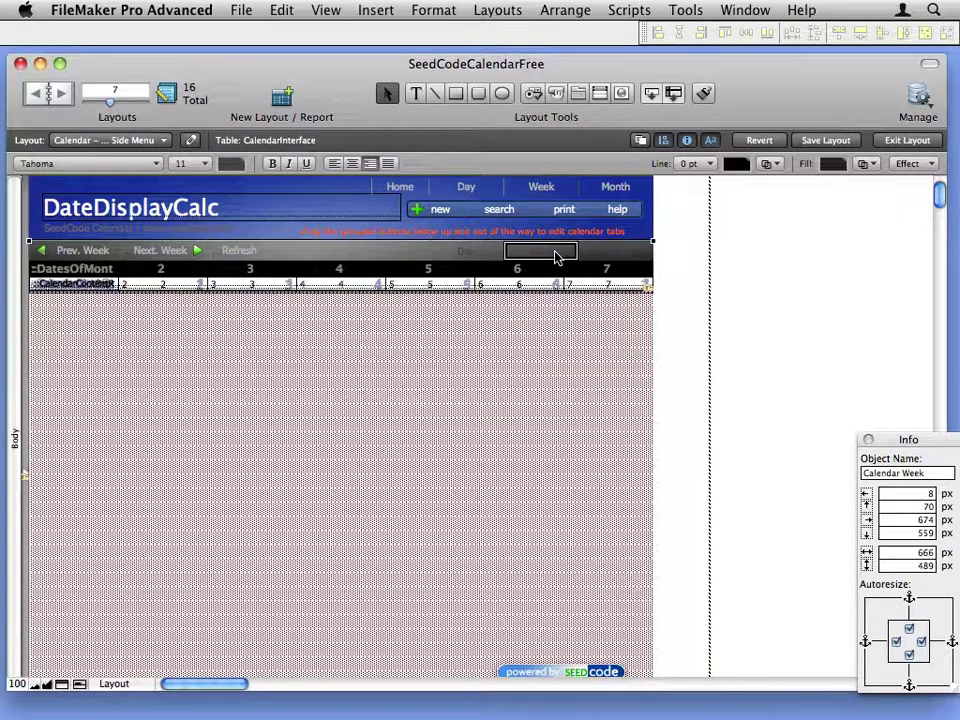
# Step: Inspect the default front tab choices in the calendar's Tab Control Setup and leave them as they are
pyautogui.doubleClick(557, 257)
pyautogui.click(594, 290)
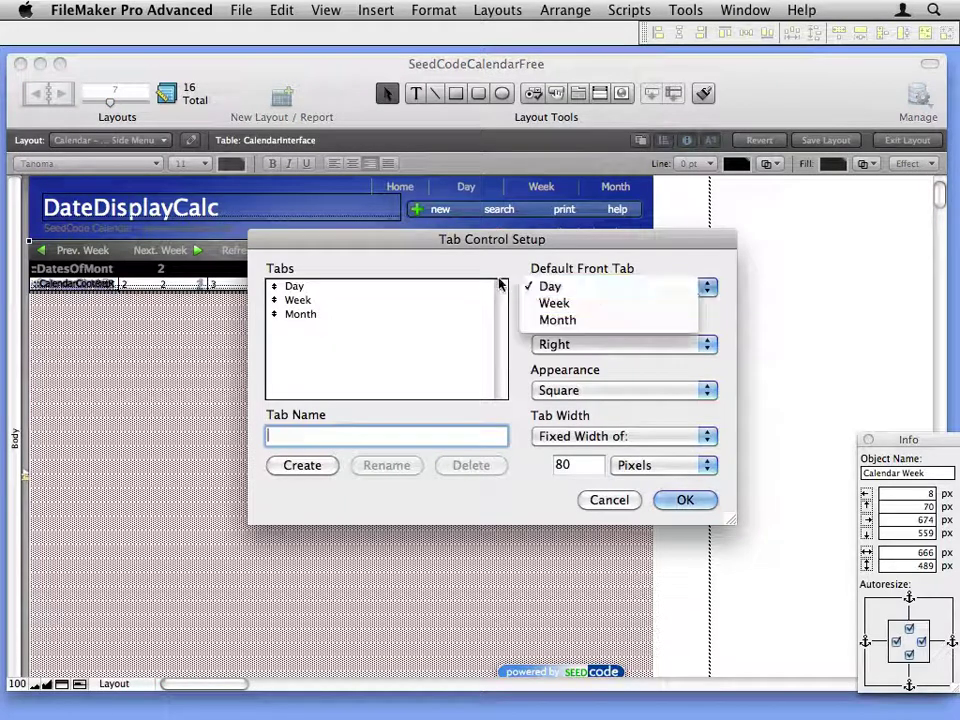
pyautogui.click(500, 285)
pyautogui.click(607, 500)
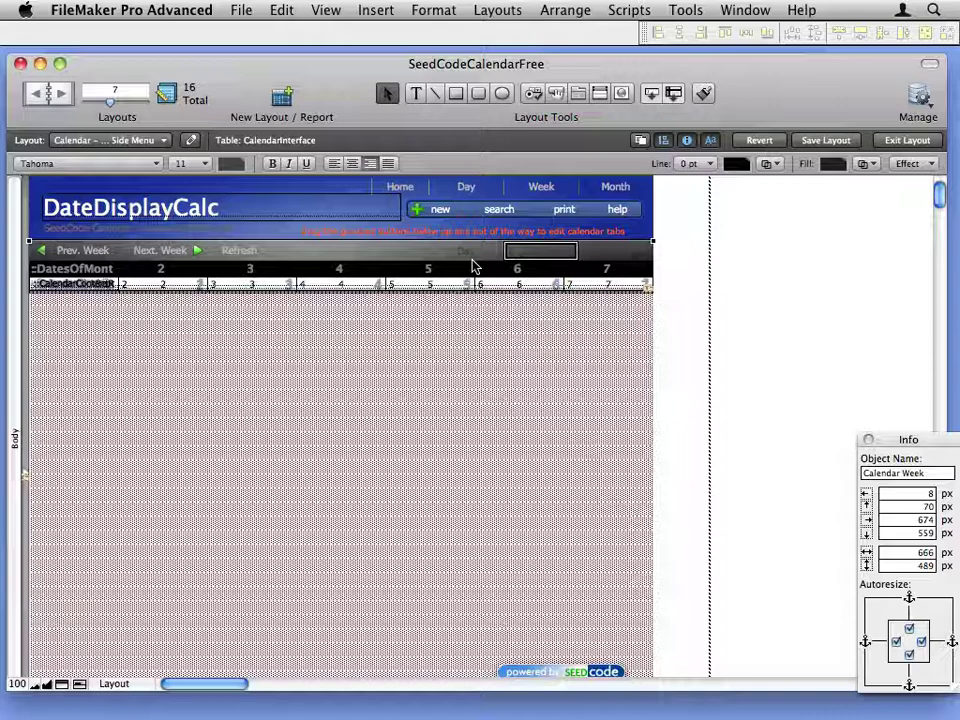
# Step: Bring the Month tab of the calendar tab control to the front
pyautogui.click(500, 187)
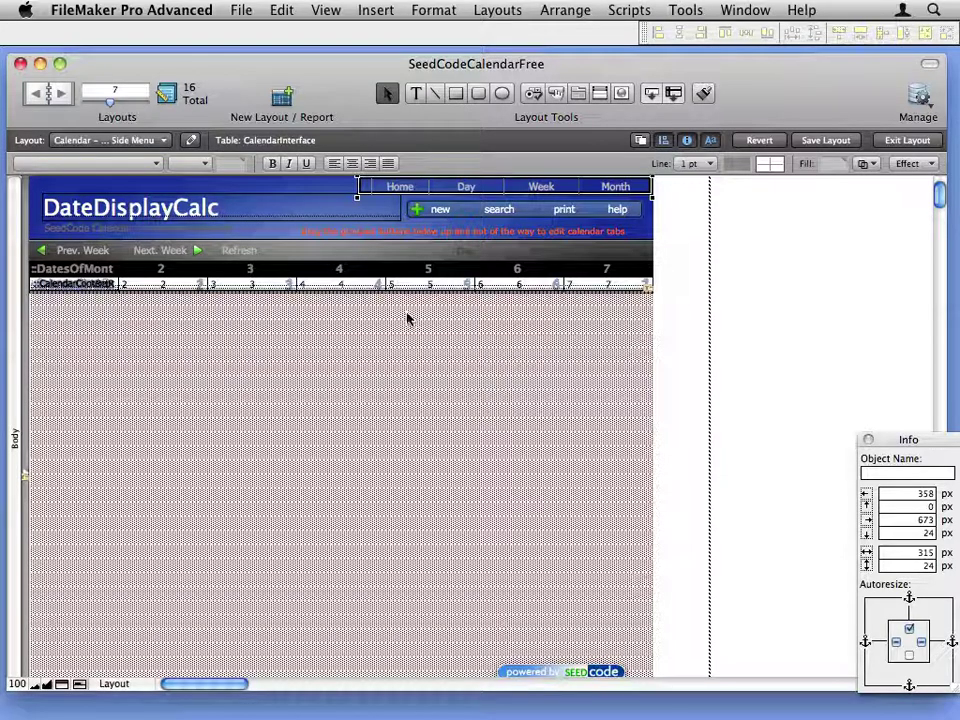
pyautogui.click(696, 303)
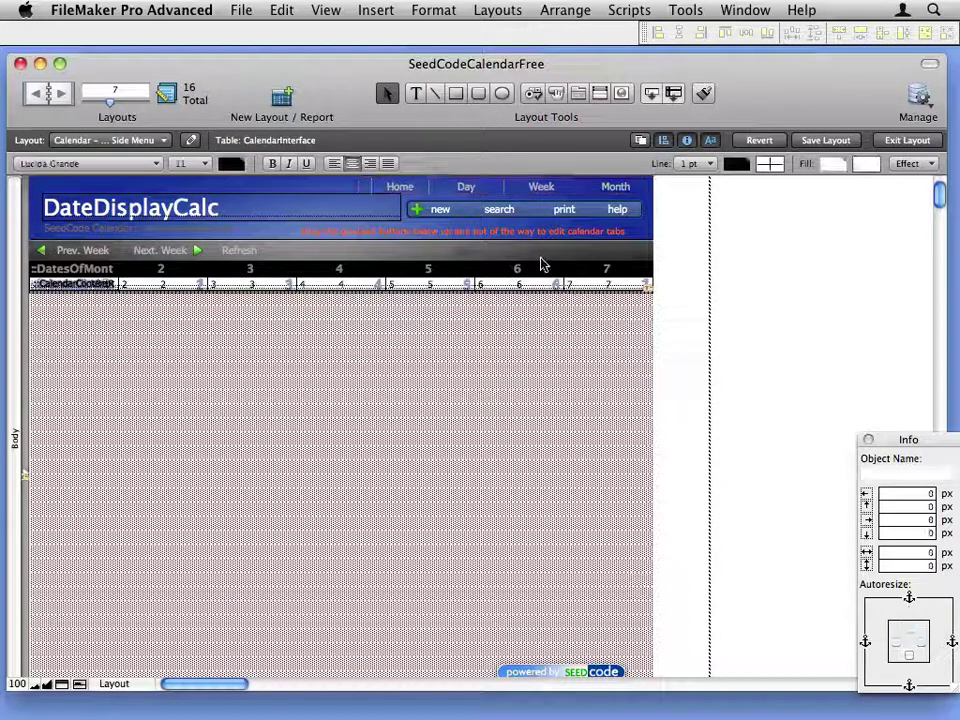
pyautogui.click(537, 256)
pyautogui.click(608, 257)
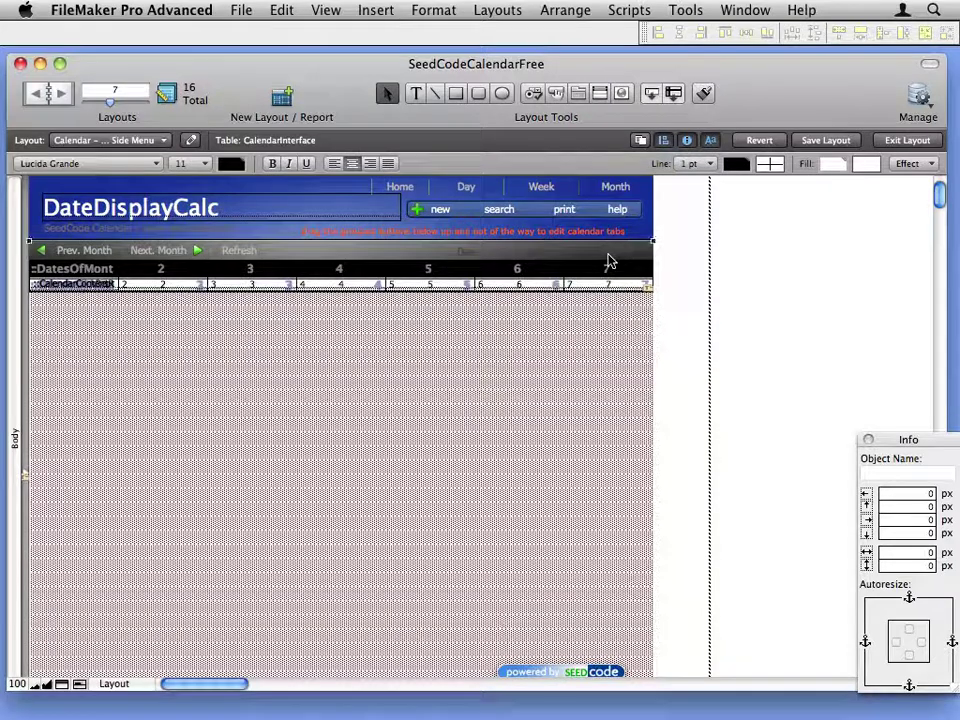
pyautogui.click(608, 261)
# Step: Spread the overlapping CalendarContentRept, CalendarClickRept, dates and CalendarBlankRepsGlob fields down into separate rows on the Month tab
pyautogui.click(93, 287)
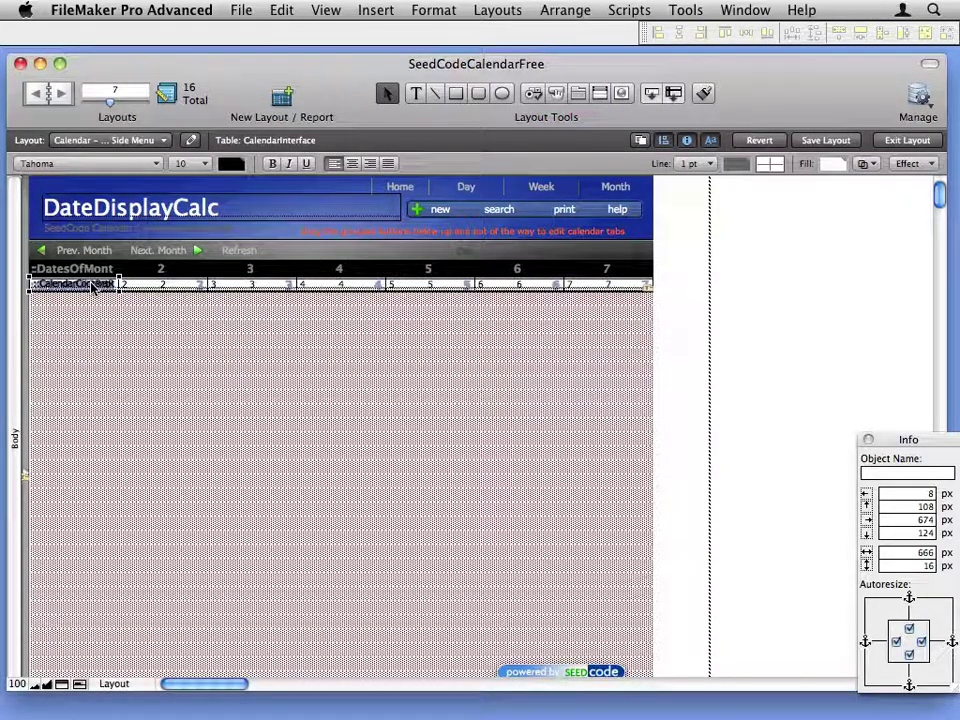
pyautogui.moveTo(93, 287); pyautogui.dragTo(92, 354)
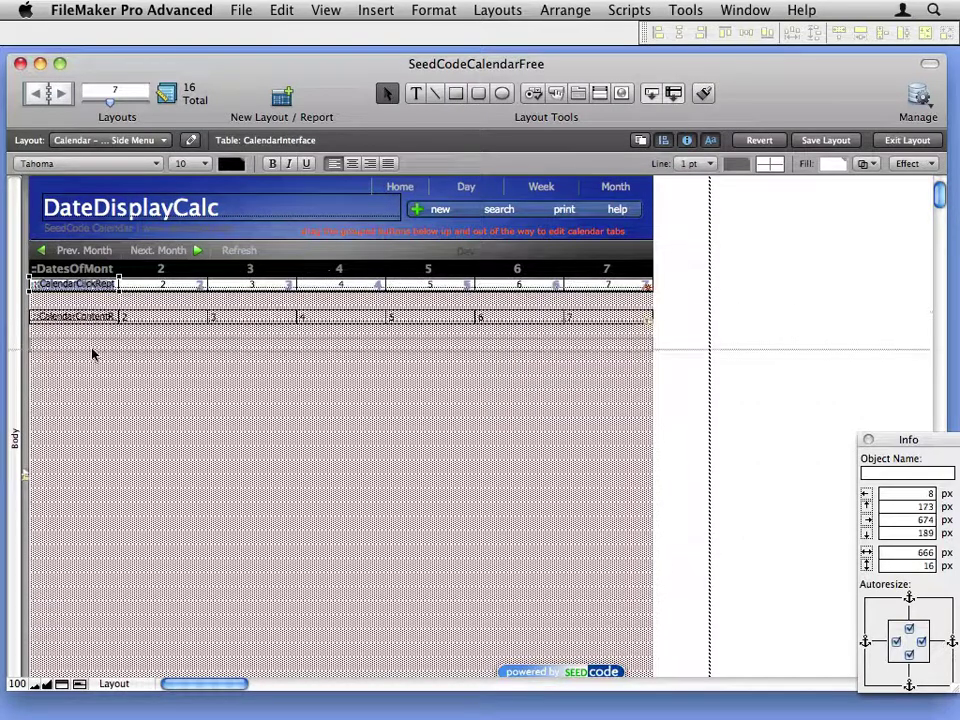
pyautogui.moveTo(107, 288); pyautogui.dragTo(99, 397)
pyautogui.moveTo(103, 287); pyautogui.dragTo(109, 429)
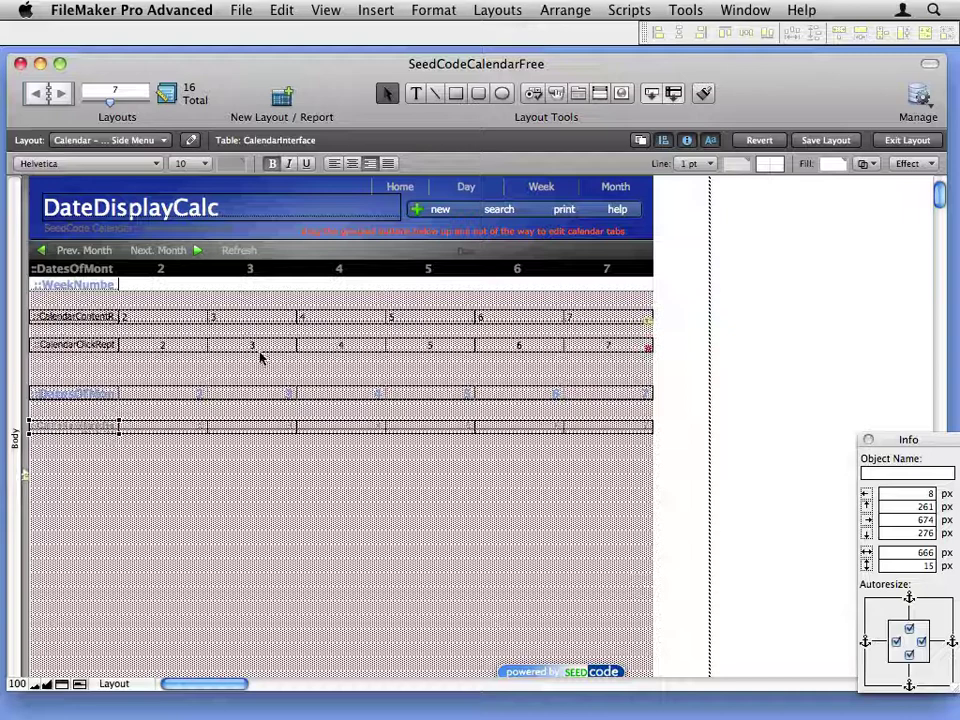
# Step: Review the CalendarBlankRepsGlob field's conditional formatting for dimmed days and the current date highlight, without changing it
pyautogui.rightClick(107, 428)
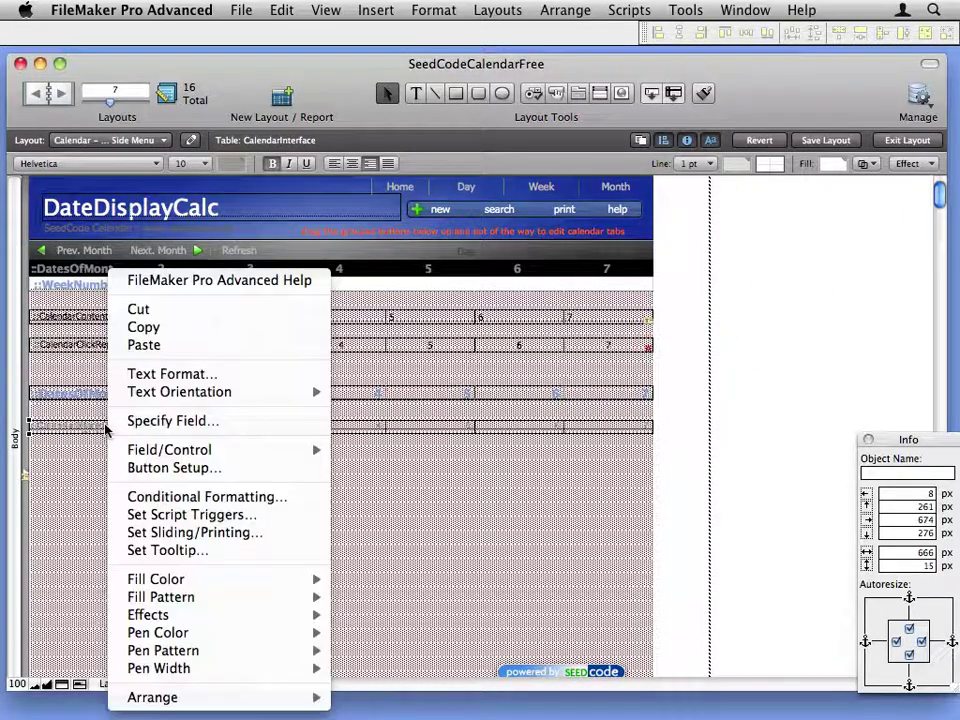
pyautogui.click(250, 497)
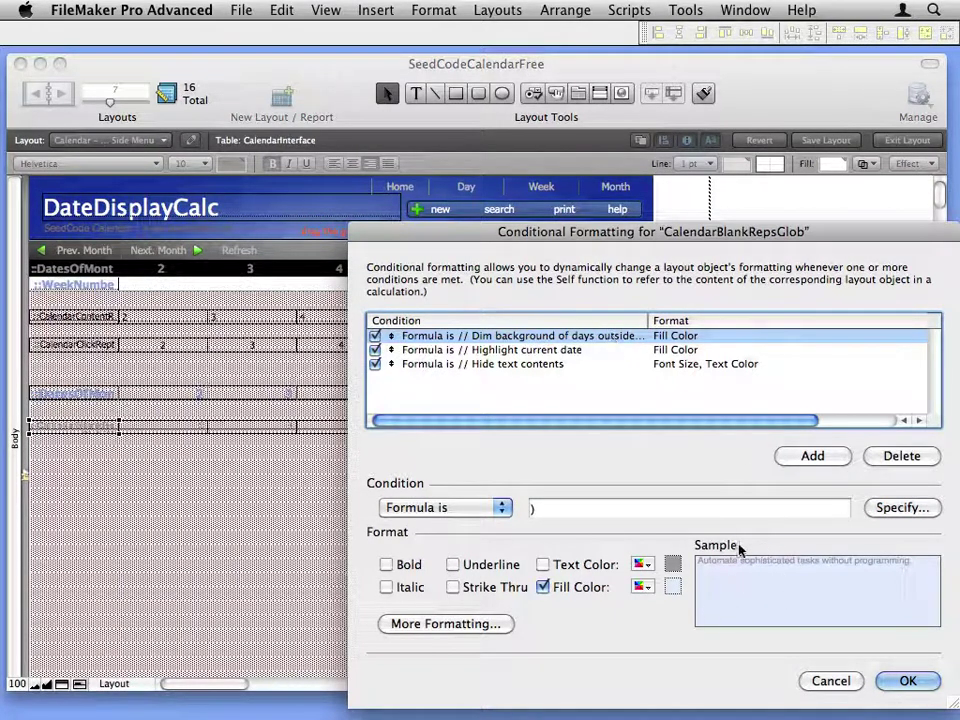
pyautogui.click(628, 352)
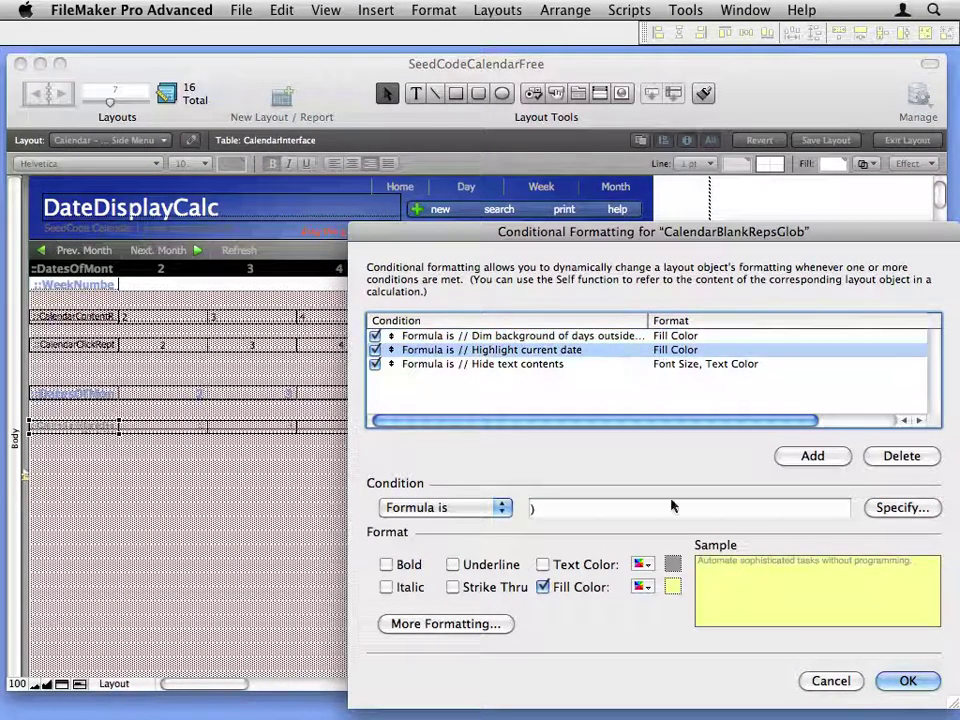
pyautogui.click(840, 681)
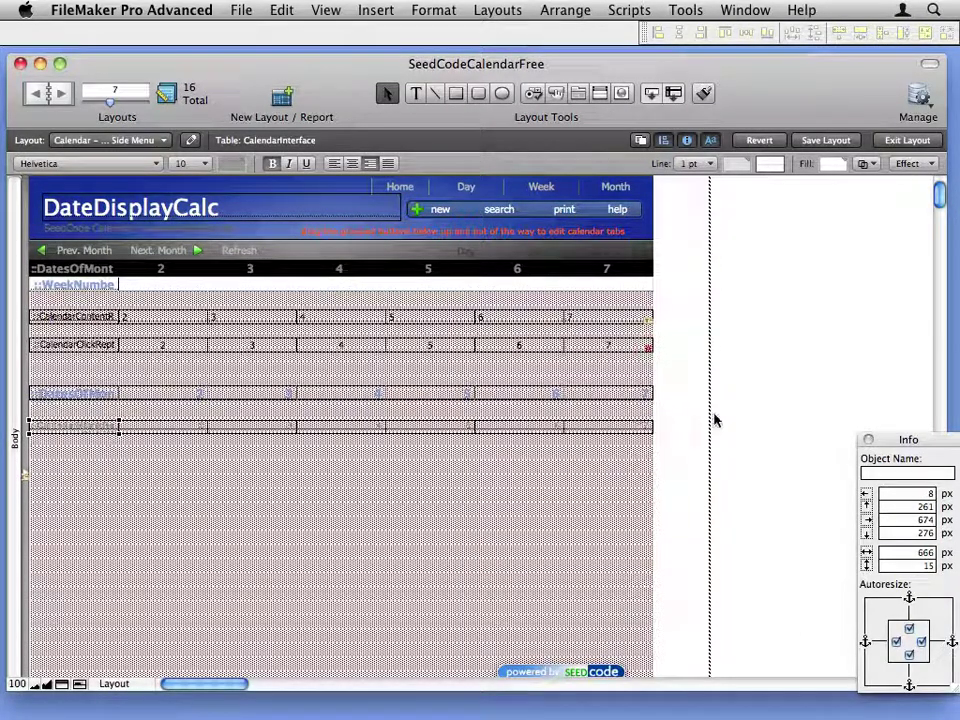
# Step: Select the four spread-out field rows together with the calendar portal and align them all by their top edges
pyautogui.moveTo(691, 460); pyautogui.dragTo(30, 313)
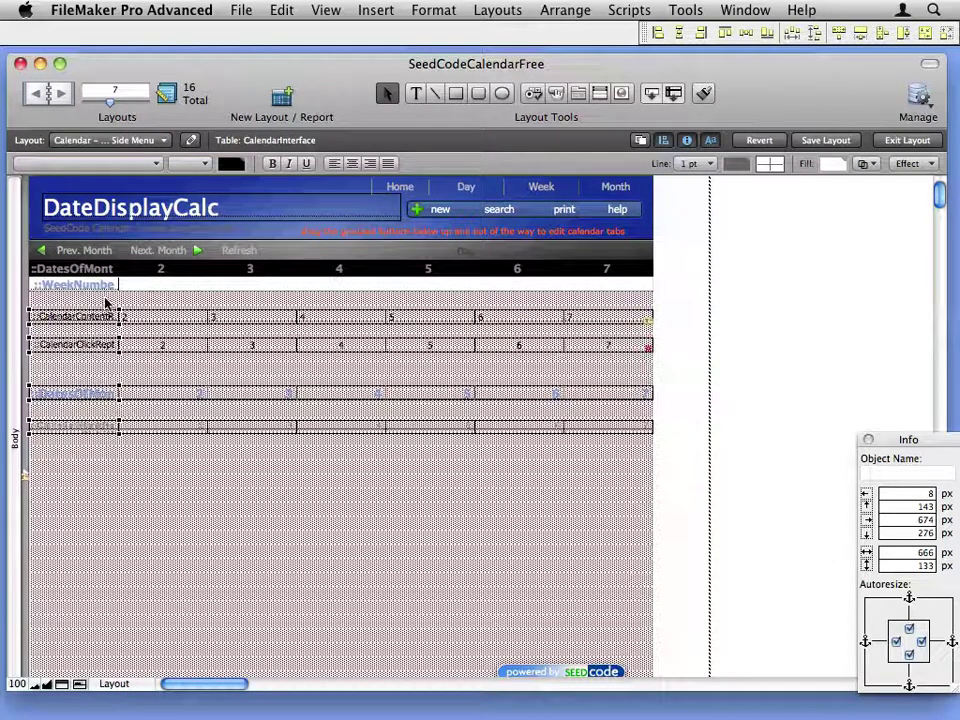
pyautogui.keyDown('shift'); pyautogui.click(107, 303); pyautogui.keyUp('shift')
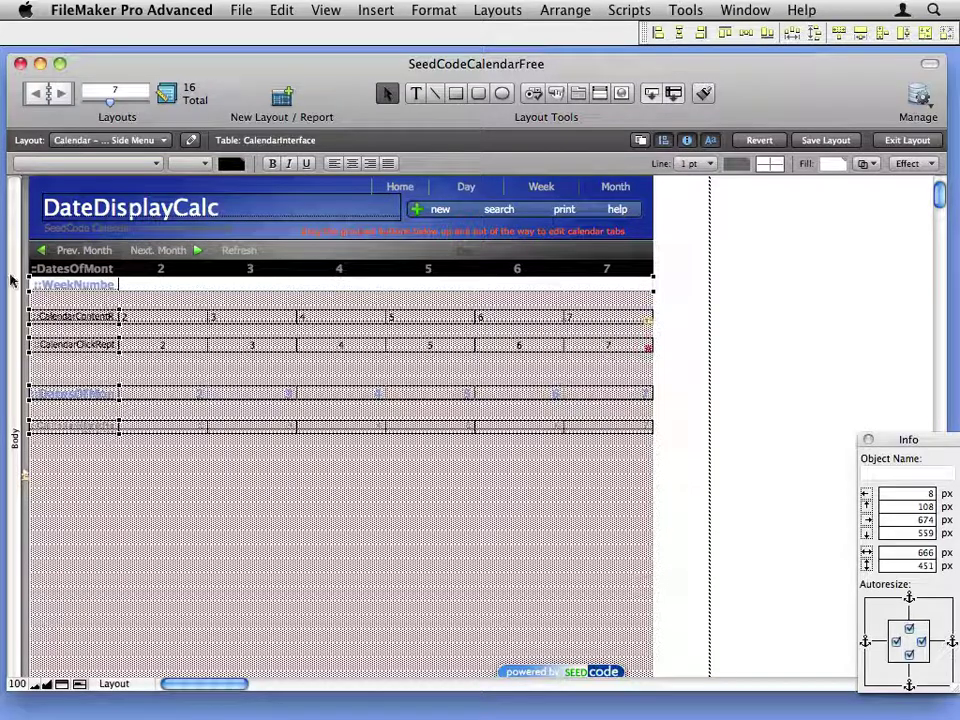
pyautogui.click(722, 33)
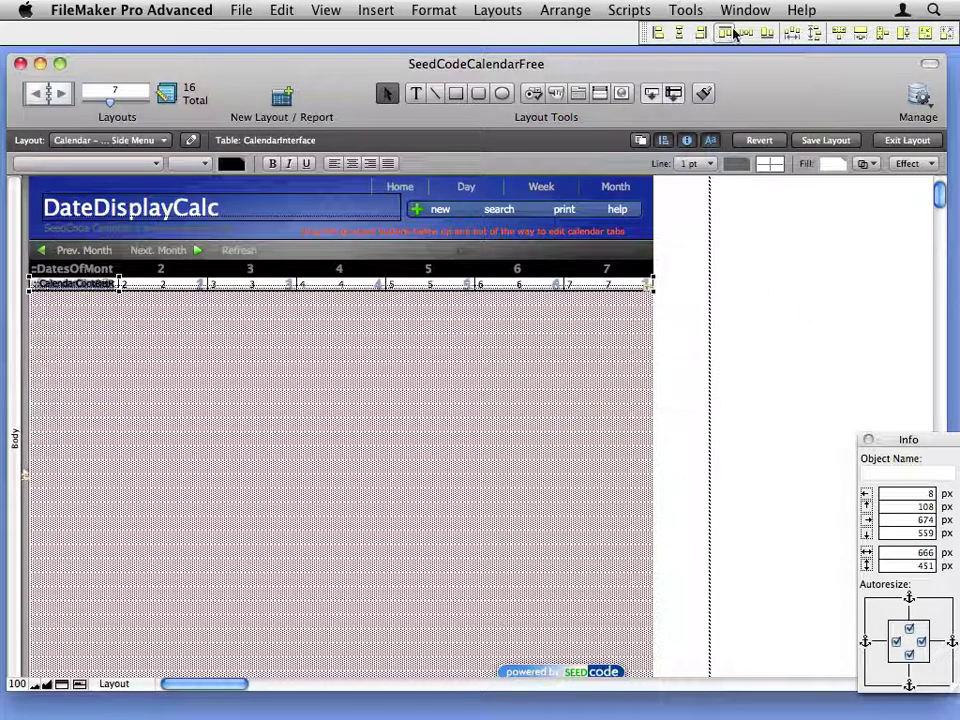
pyautogui.click(758, 325)
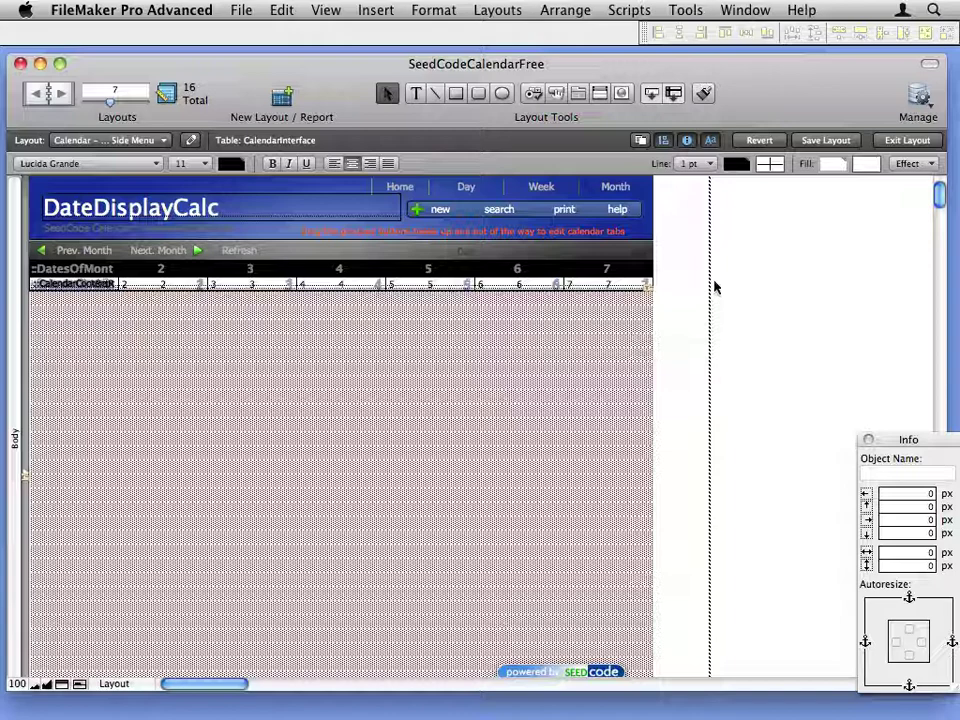
# Step: Show the T-square guides and move the vertical one beyond the calendar's right edge to mark the new width
pyautogui.press('super+t')
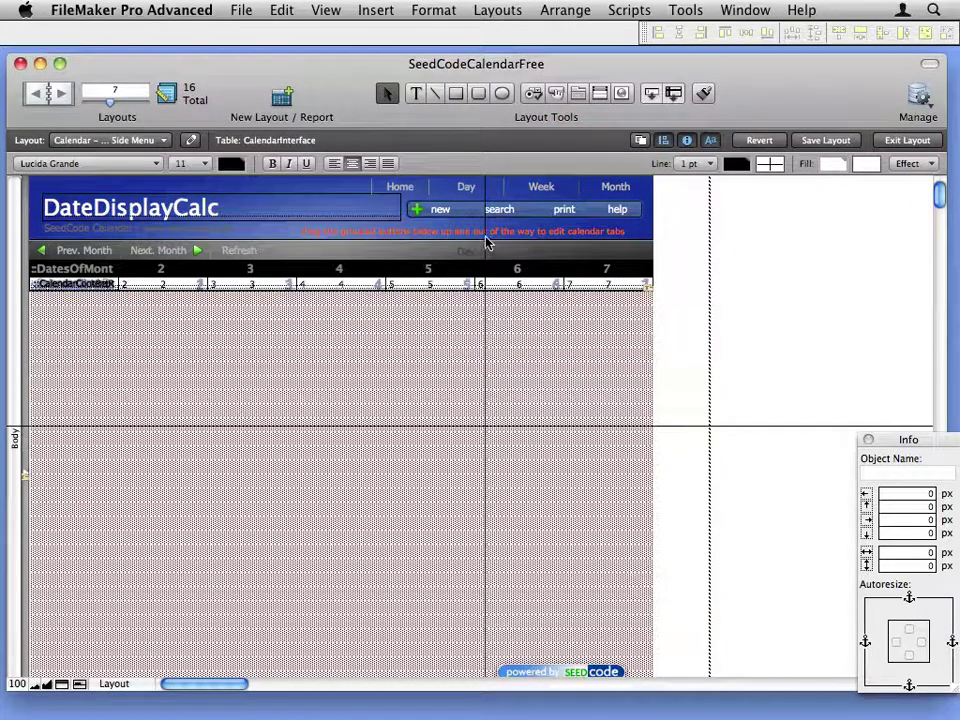
pyautogui.moveTo(487, 243); pyautogui.dragTo(757, 231)
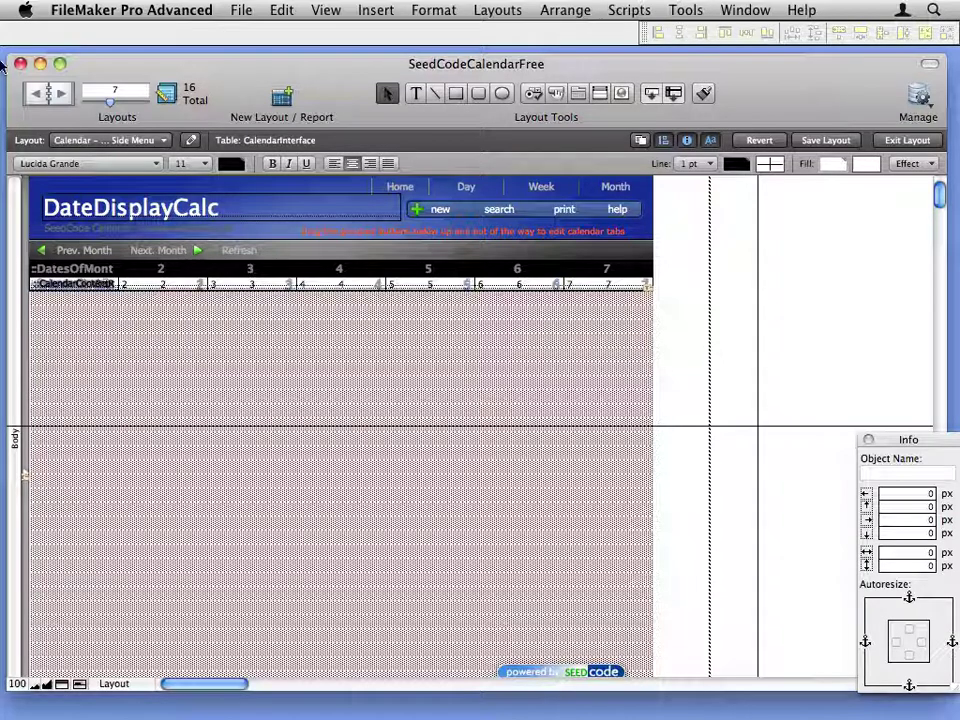
pyautogui.click(76, 140)
pyautogui.click(122, 216)
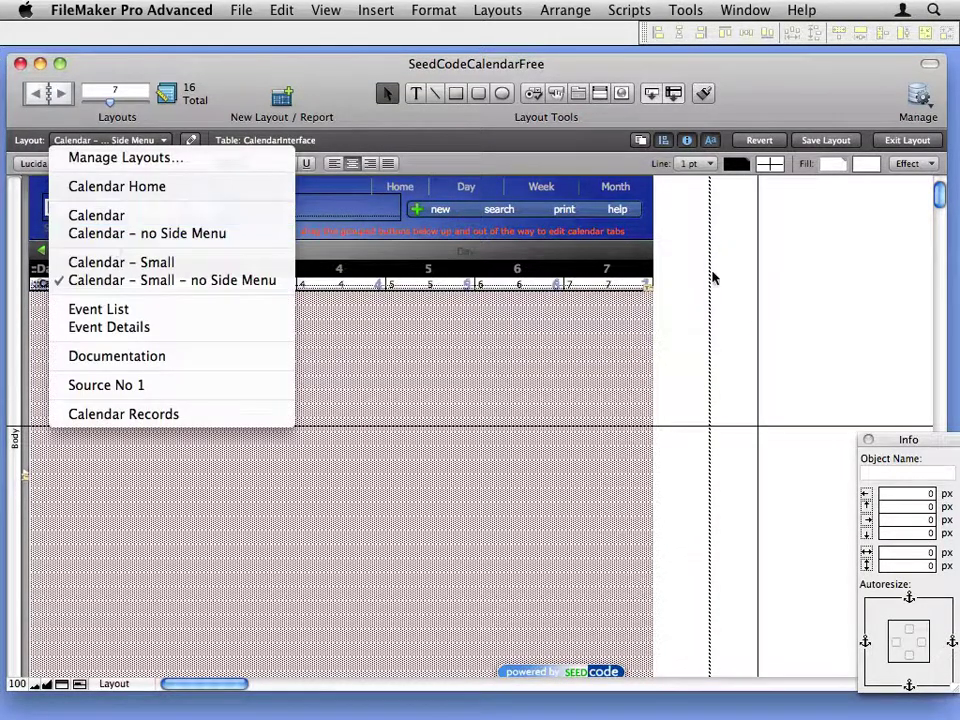
# Step: Widen the blue header background to 778 px so it reaches the vertical guide
pyautogui.click(657, 263)
pyautogui.moveTo(653, 263); pyautogui.dragTo(762, 271)
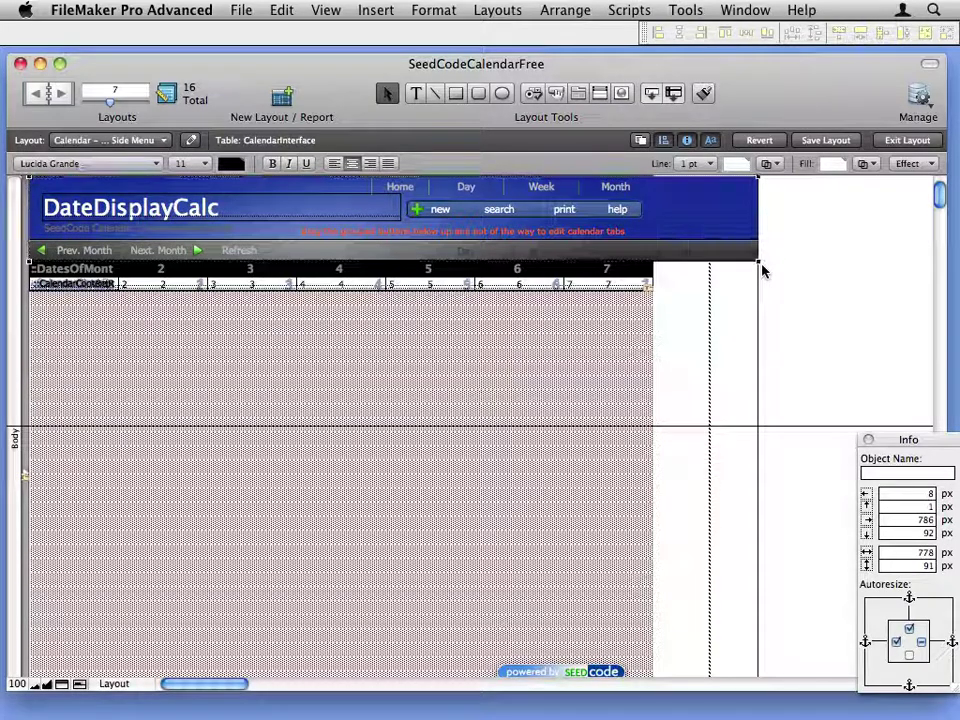
pyautogui.click(641, 274)
pyautogui.click(651, 280)
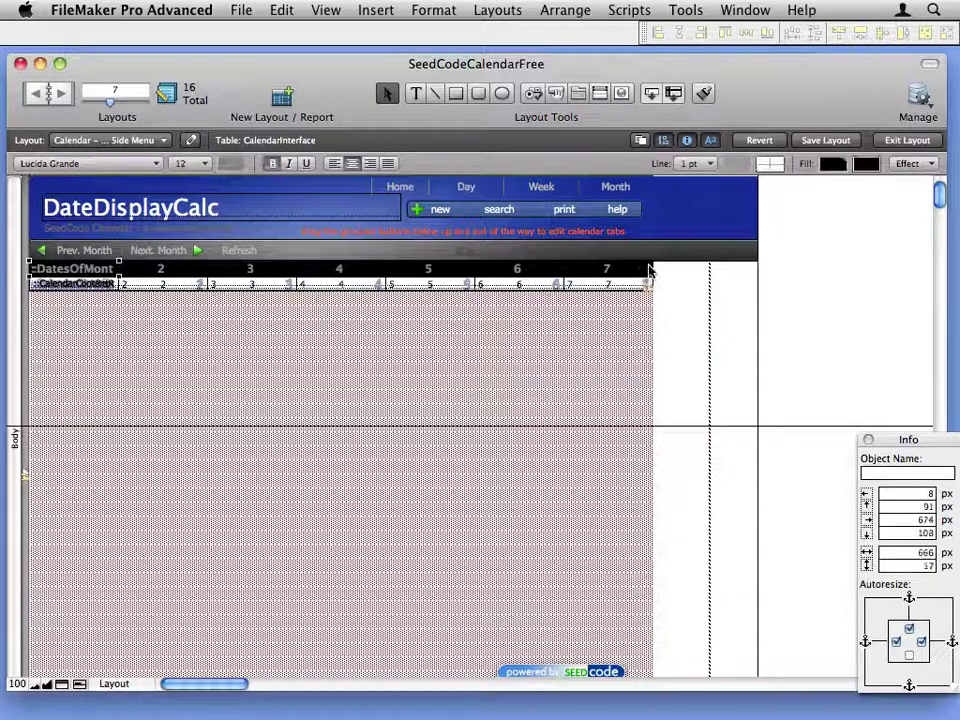
# Step: Extend the thin line along the header's top edge to the vertical guide
pyautogui.click(415, 187)
pyautogui.click(350, 181)
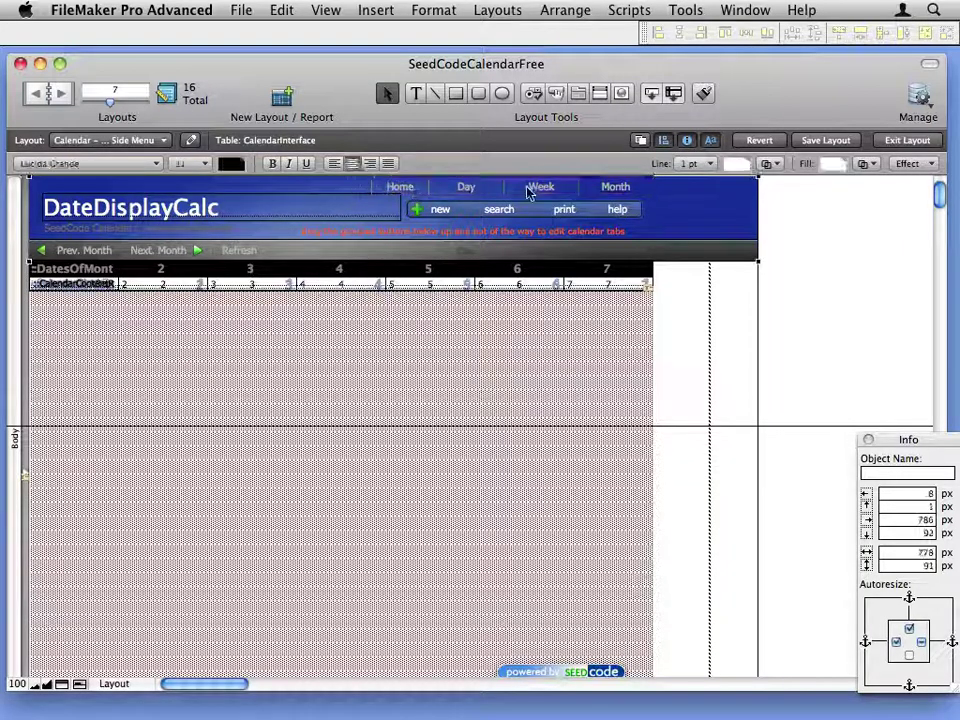
pyautogui.click(778, 189)
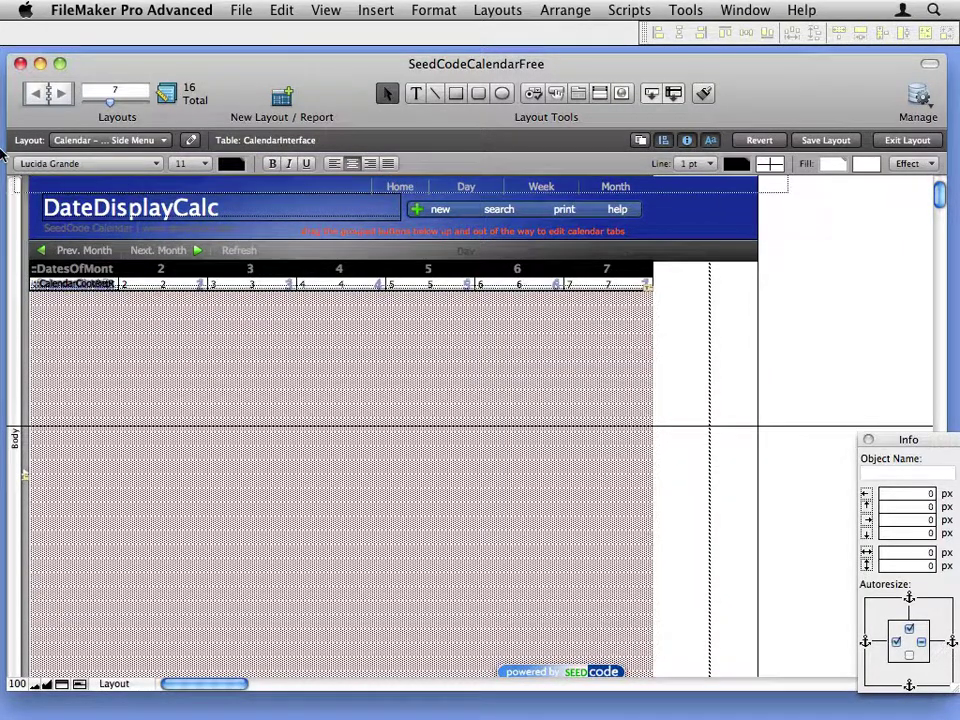
pyautogui.click(440, 178)
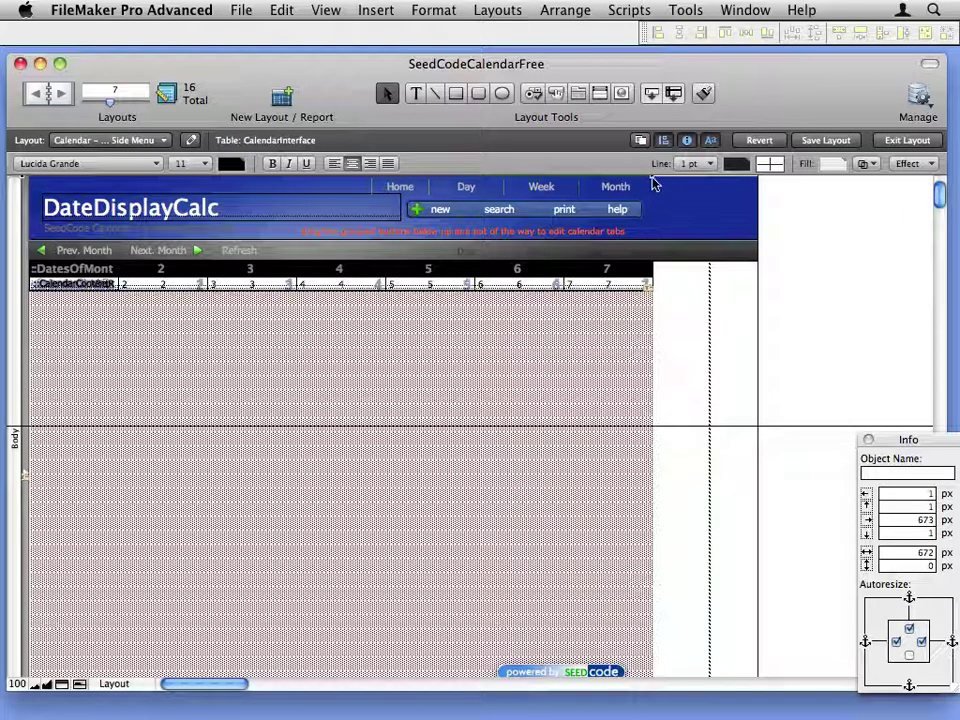
pyautogui.moveTo(652, 178); pyautogui.dragTo(753, 190)
# Step: Widen the calendar tab control and the Month tab's CalendarPortal to 778 px, ending at the vertical guide
pyautogui.click(606, 258)
pyautogui.click(606, 251)
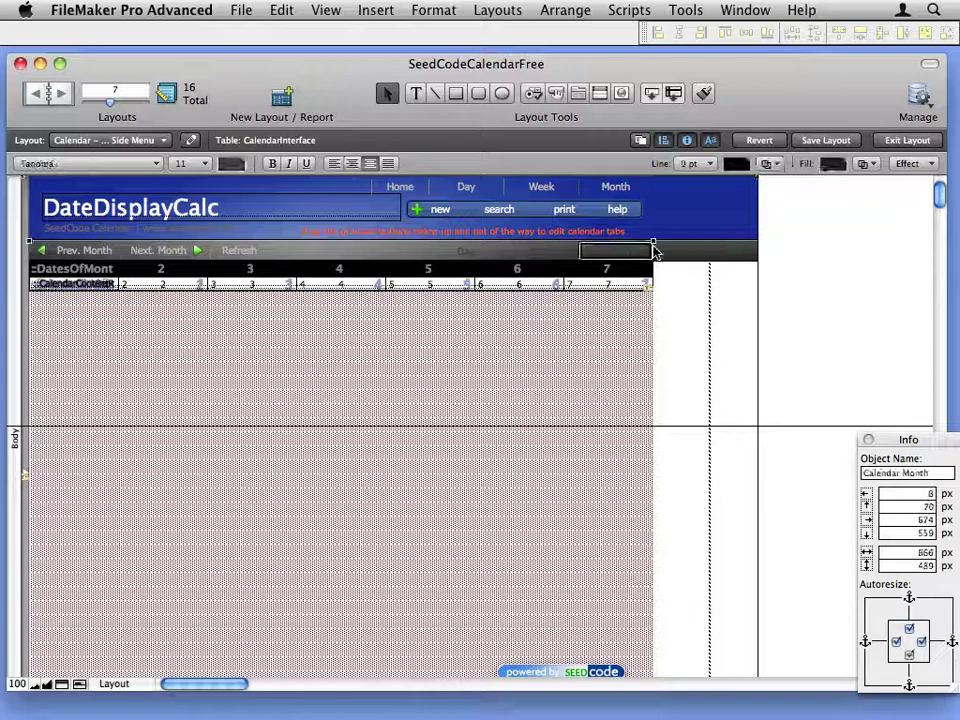
pyautogui.moveTo(655, 252); pyautogui.dragTo(758, 250)
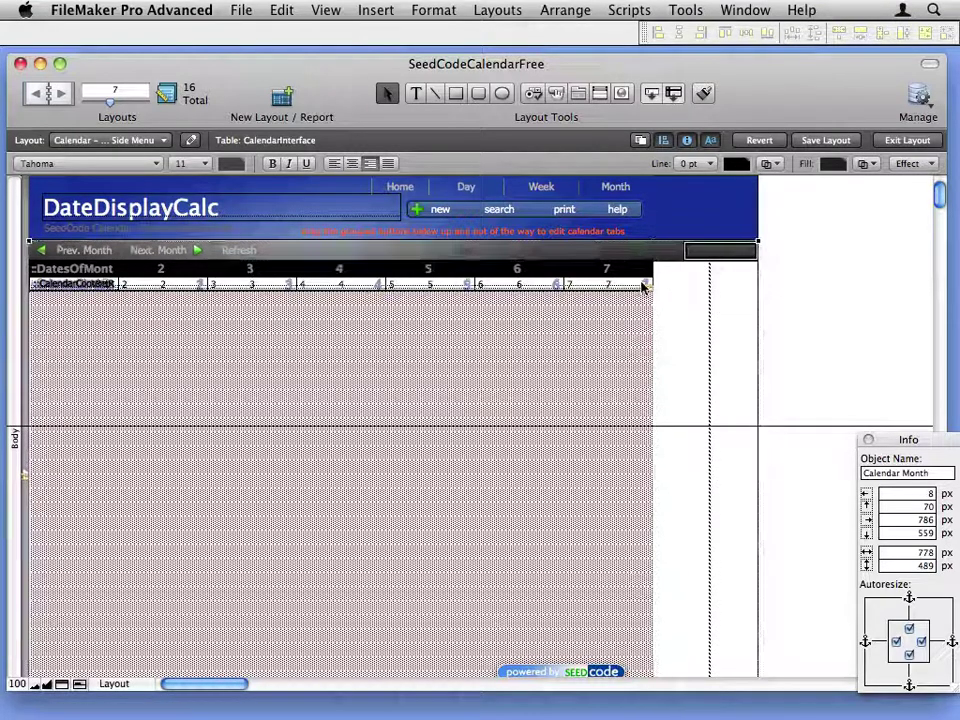
pyautogui.click(643, 292)
pyautogui.moveTo(651, 293); pyautogui.dragTo(757, 305)
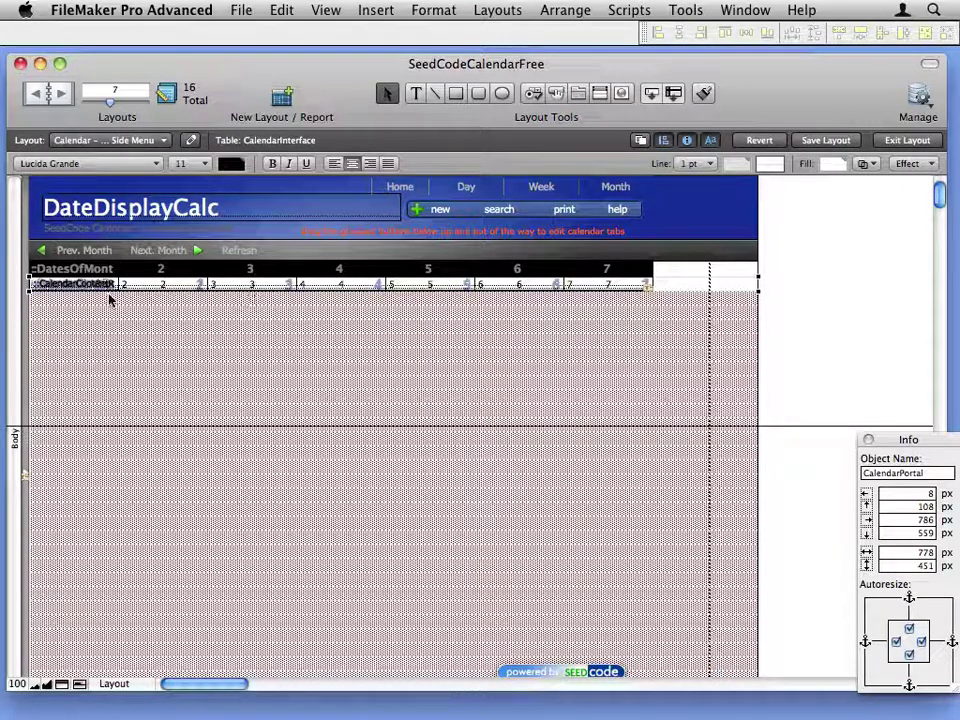
# Step: Pull the stacked content, click, dates and blank-repetition fields apart into separate rows below the week number field
pyautogui.click(804, 347)
pyautogui.moveTo(85, 286); pyautogui.dragTo(94, 407)
pyautogui.click(90, 286)
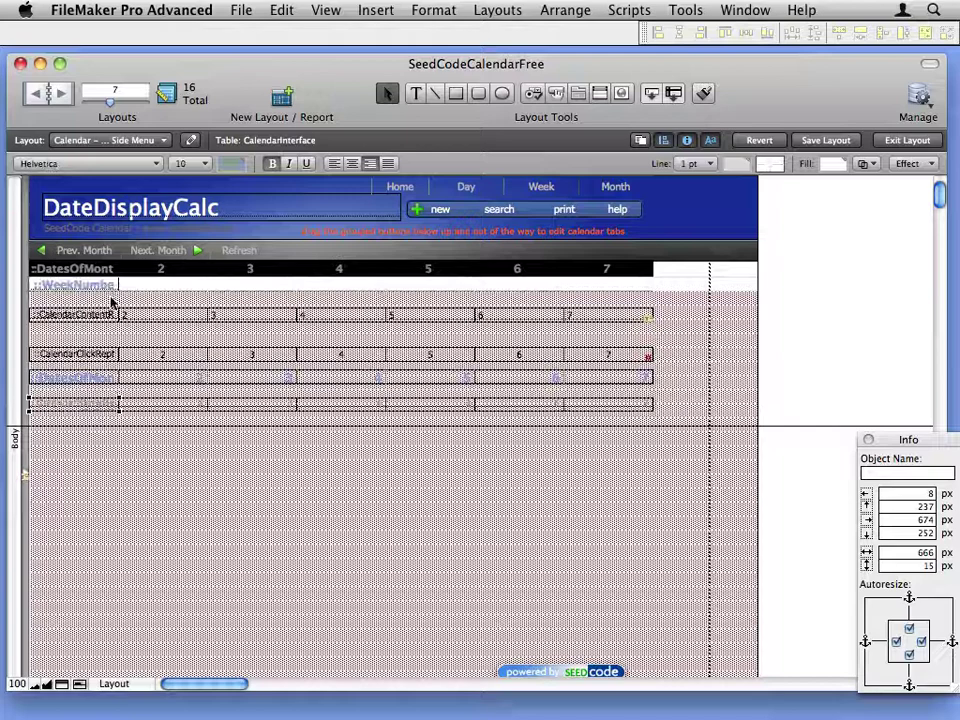
# Step: Widen the six repeating fields together, from the day header and week numbers down to the blank repetitions, to 778 px at the vertical guide
pyautogui.click(92, 270)
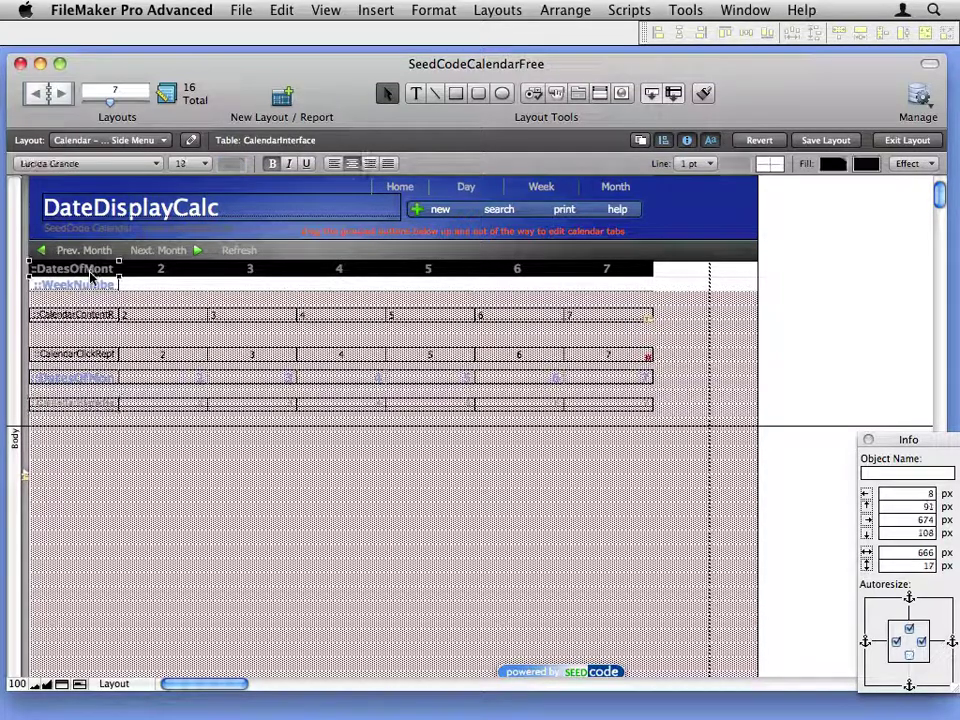
pyautogui.keyDown('shift'); pyautogui.click(90, 285); pyautogui.keyUp('shift')
pyautogui.keyDown('shift'); pyautogui.click(88, 315); pyautogui.keyUp('shift')
pyautogui.keyDown('shift'); pyautogui.click(90, 355); pyautogui.keyUp('shift')
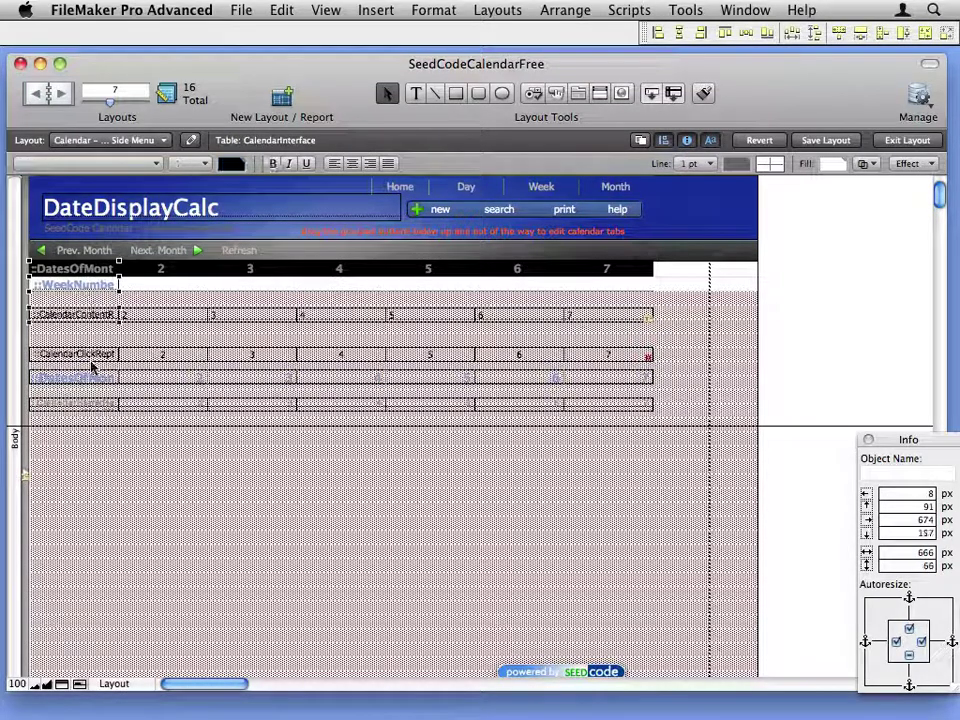
pyautogui.keyDown('shift'); pyautogui.click(90, 377); pyautogui.keyUp('shift')
pyautogui.keyDown('shift'); pyautogui.click(92, 403); pyautogui.keyUp('shift')
pyautogui.keyDown('shift'); pyautogui.click(100, 413); pyautogui.keyUp('shift')
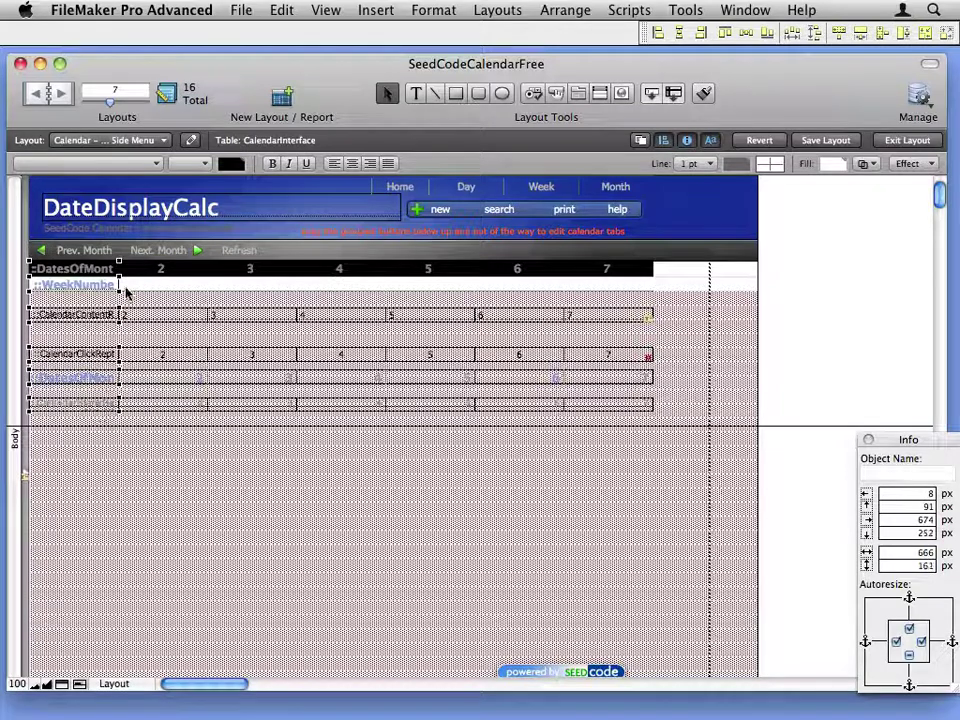
pyautogui.moveTo(122, 297); pyautogui.dragTo(127, 297)
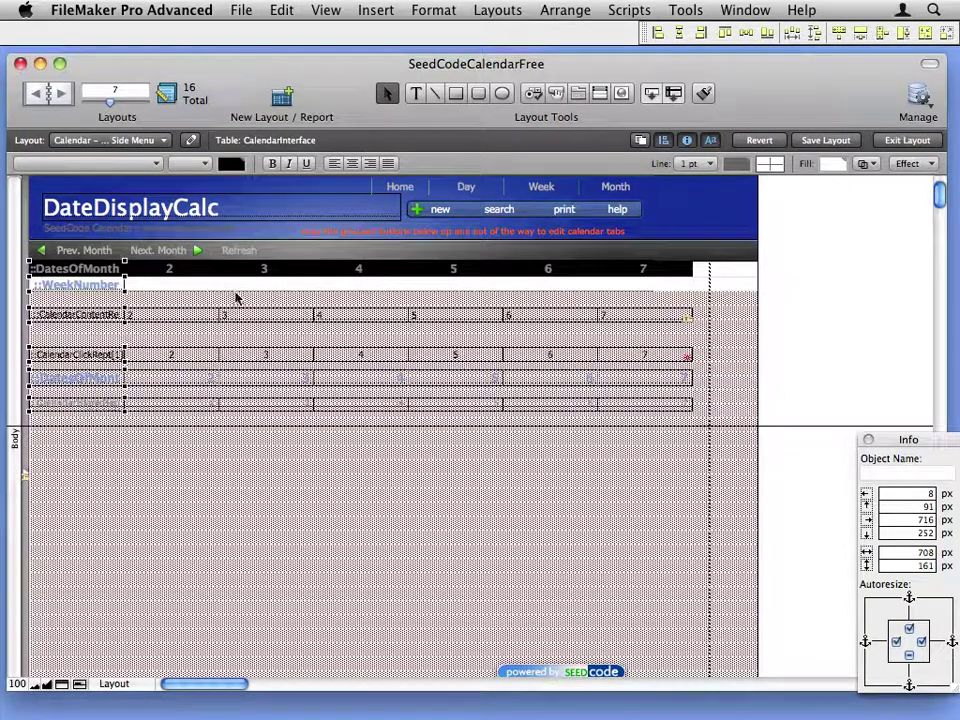
pyautogui.click(124, 293)
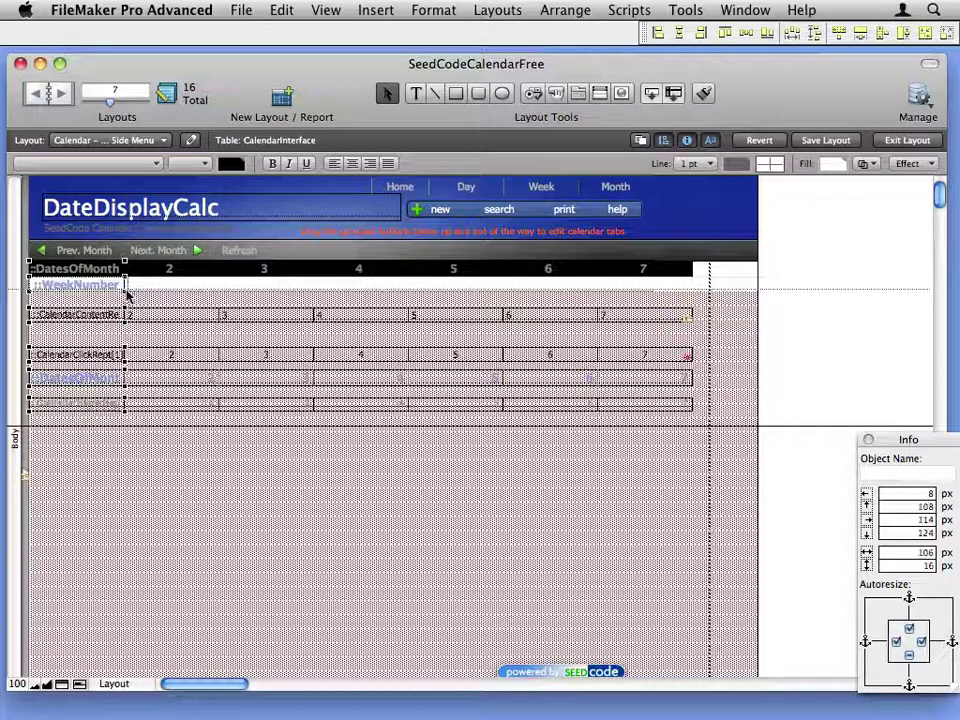
pyautogui.moveTo(126, 291); pyautogui.dragTo(135, 292)
pyautogui.click(134, 296)
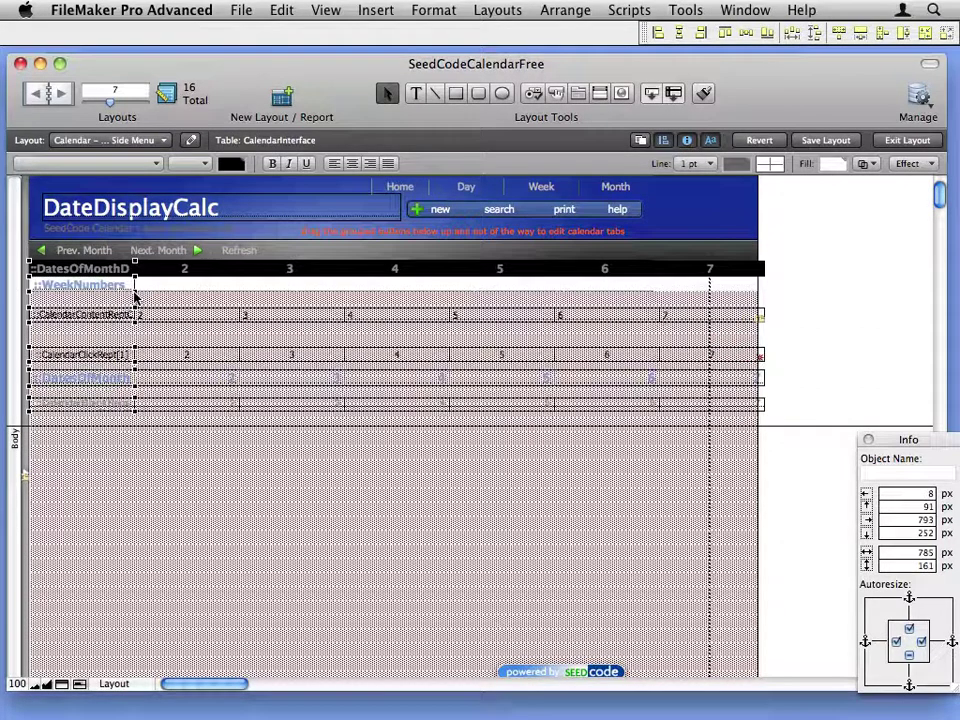
pyautogui.click(134, 296)
pyautogui.click(134, 296)
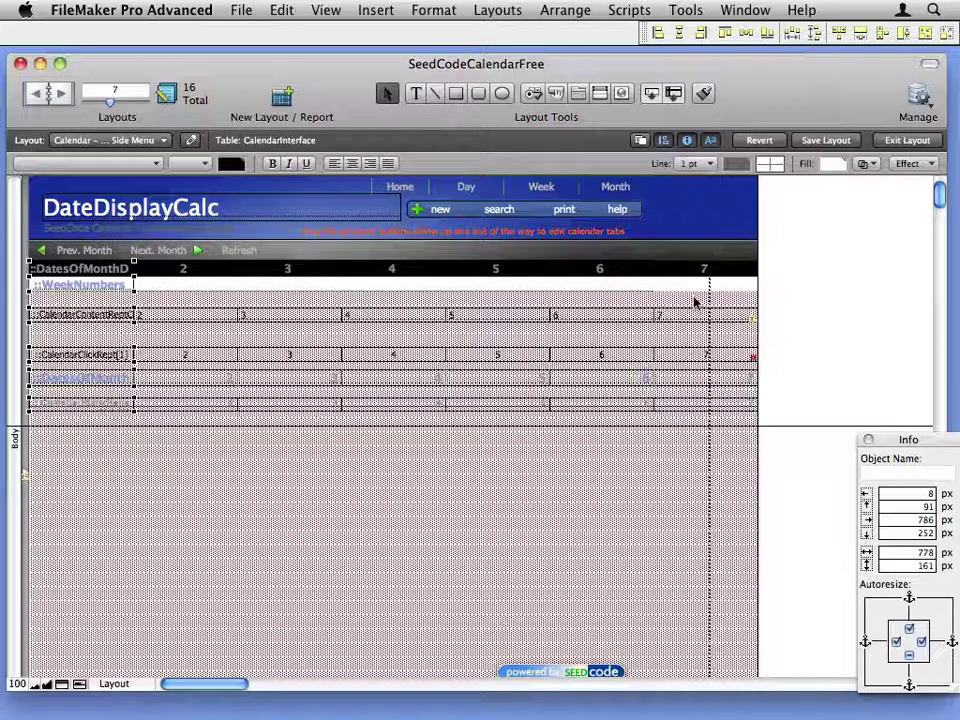
# Step: Set the width of the 1 px high field along the bottom edge of the week numbers row to 778 px
pyautogui.click(817, 278)
pyautogui.moveTo(797, 303); pyautogui.dragTo(4, 281)
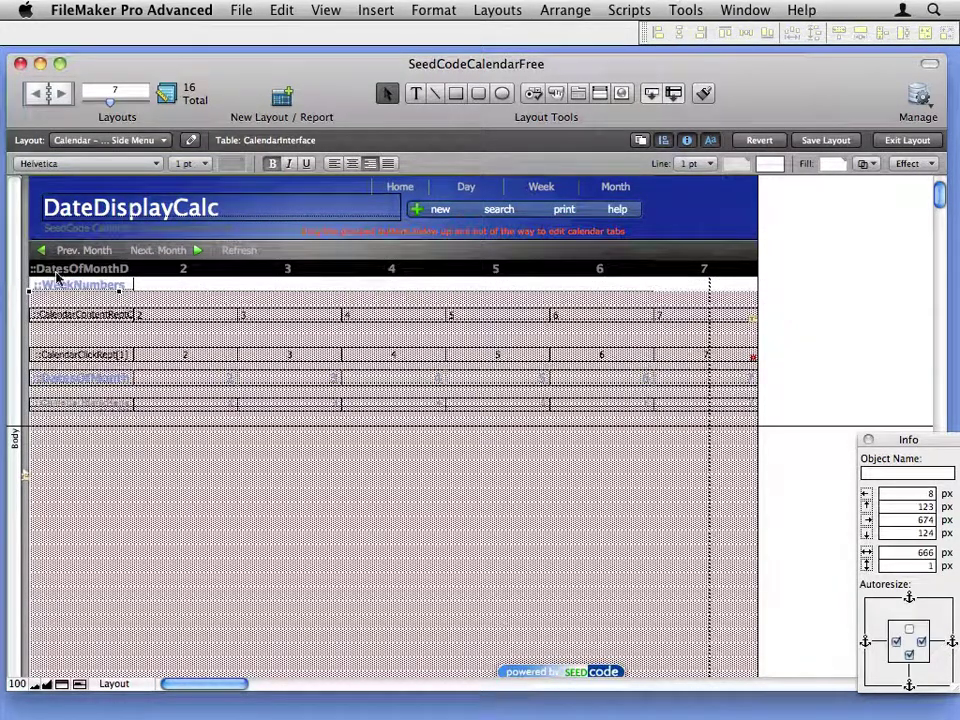
pyautogui.click(93, 322)
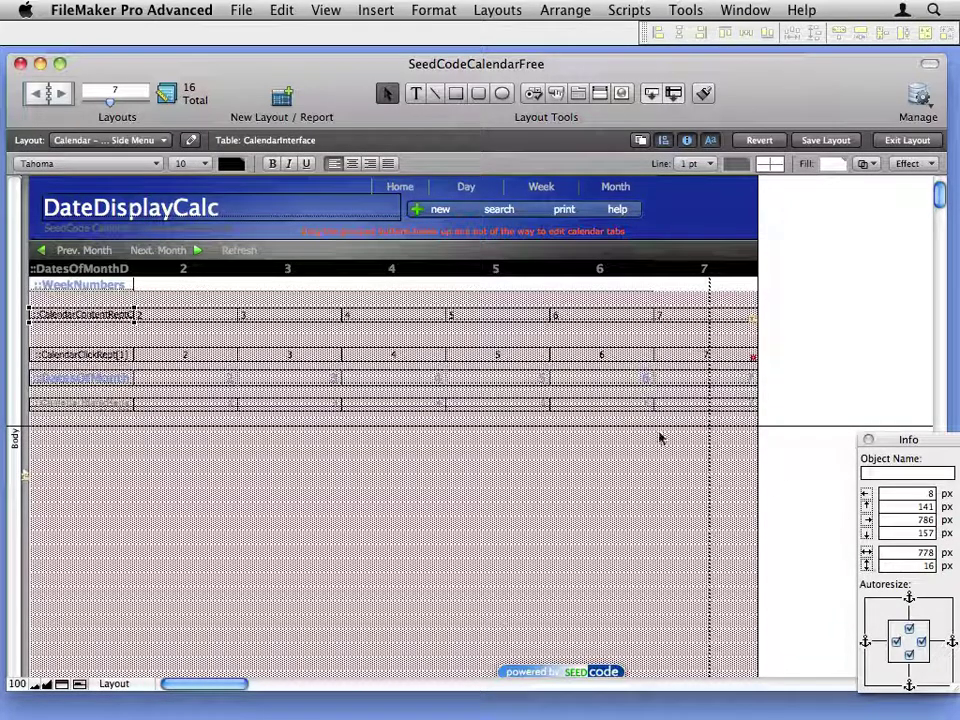
pyautogui.moveTo(797, 302); pyautogui.dragTo(4, 288)
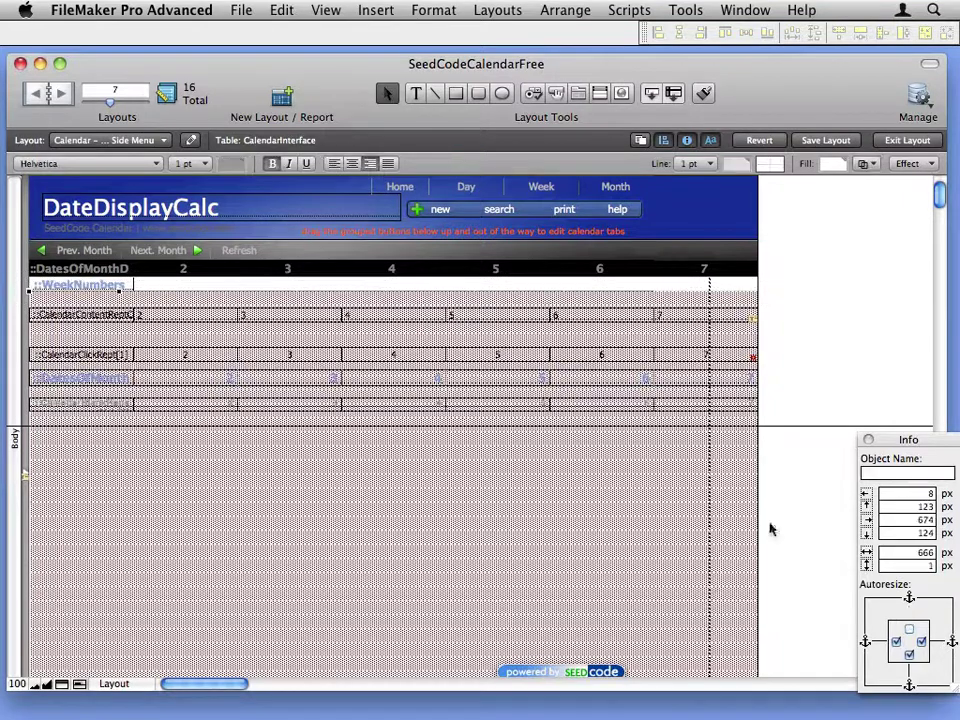
pyautogui.doubleClick(923, 554)
pyautogui.write('778')
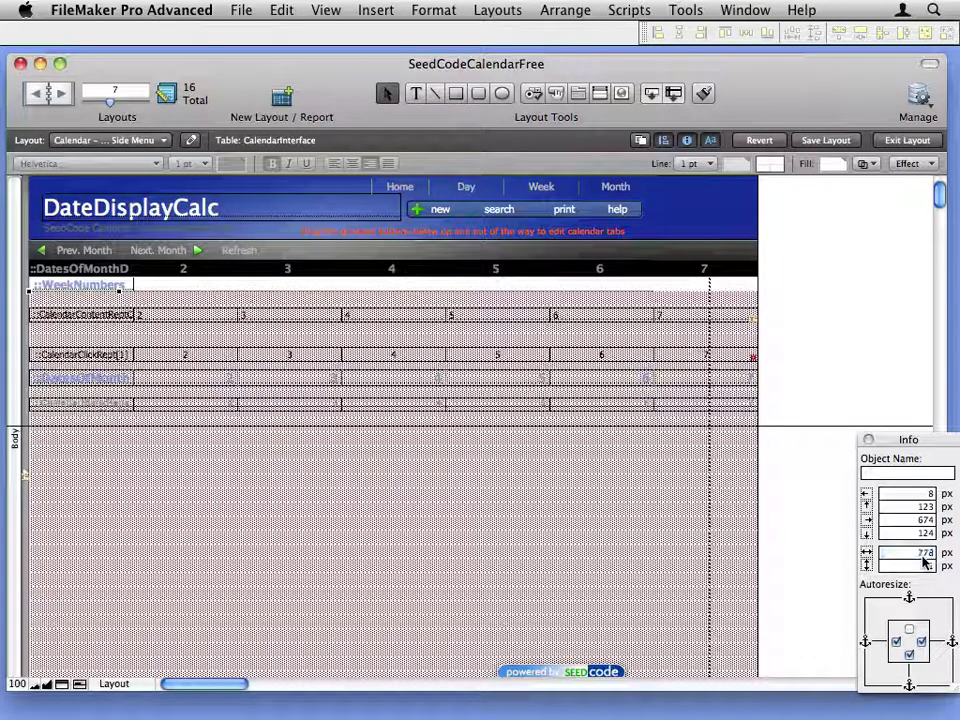
pyautogui.press('Return')
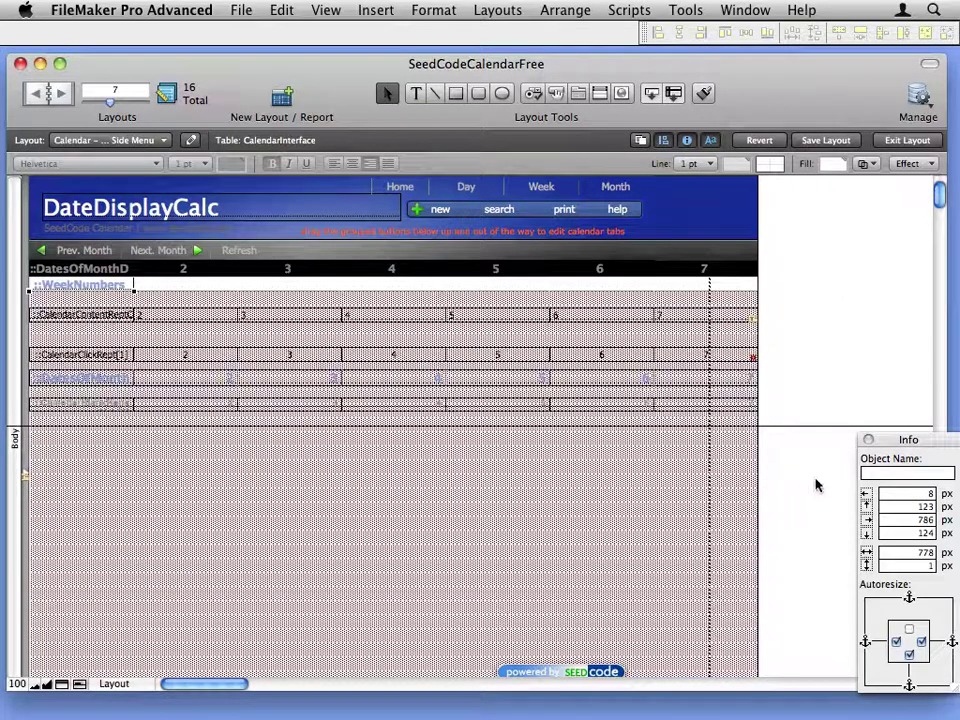
# Step: Align the top edges of the content, click, dates and blank-repetition fields with the top of the CalendarPortal
pyautogui.moveTo(816, 478); pyautogui.dragTo(27, 308)
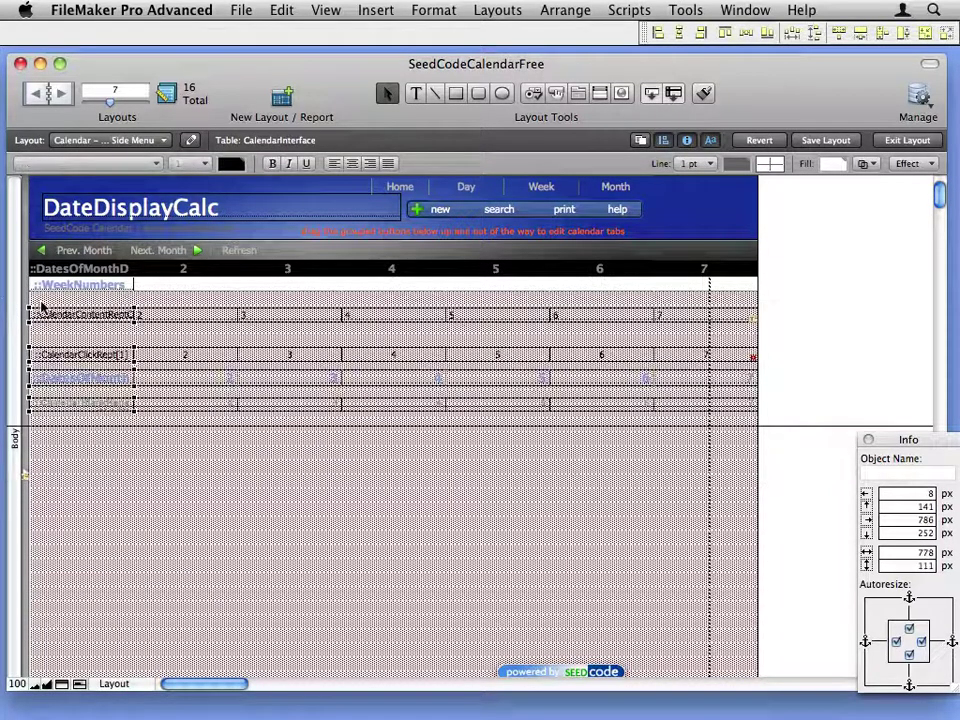
pyautogui.click(42, 307)
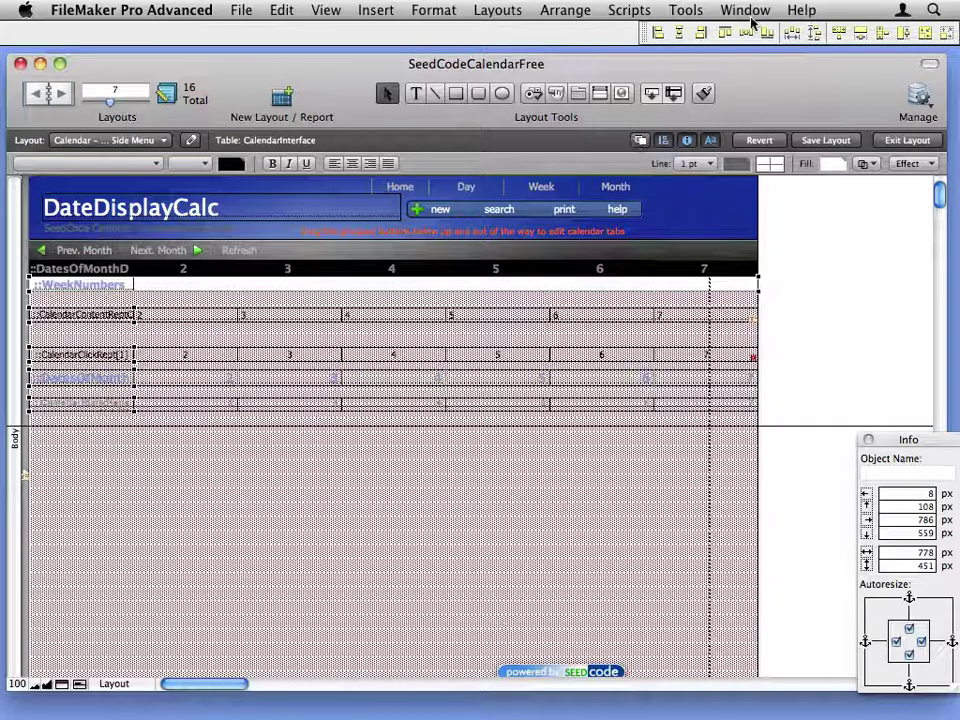
pyautogui.click(722, 34)
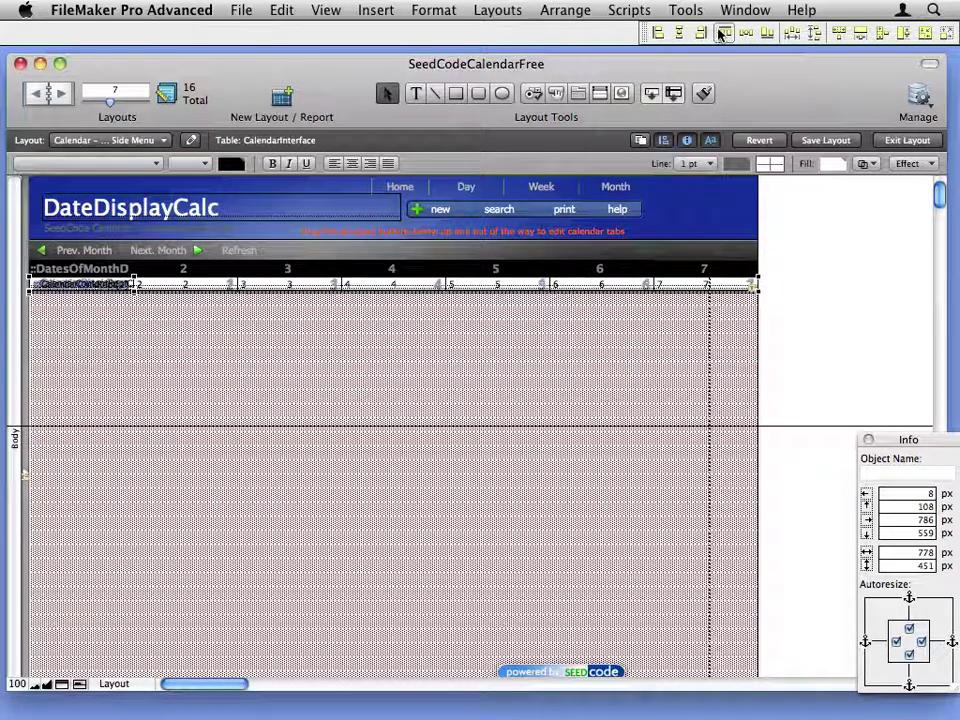
# Step: Move the Home, Day, Week and Month button group down onto the gray navigation bar, top at 69 px and right edge at 786 px
pyautogui.click(610, 189)
pyautogui.moveTo(697, 192); pyautogui.dragTo(695, 249)
pyautogui.press('Down')
pyautogui.press('Down')
pyautogui.press('Down')
pyautogui.press('Down')
pyautogui.press('Down')
pyautogui.press('Down')
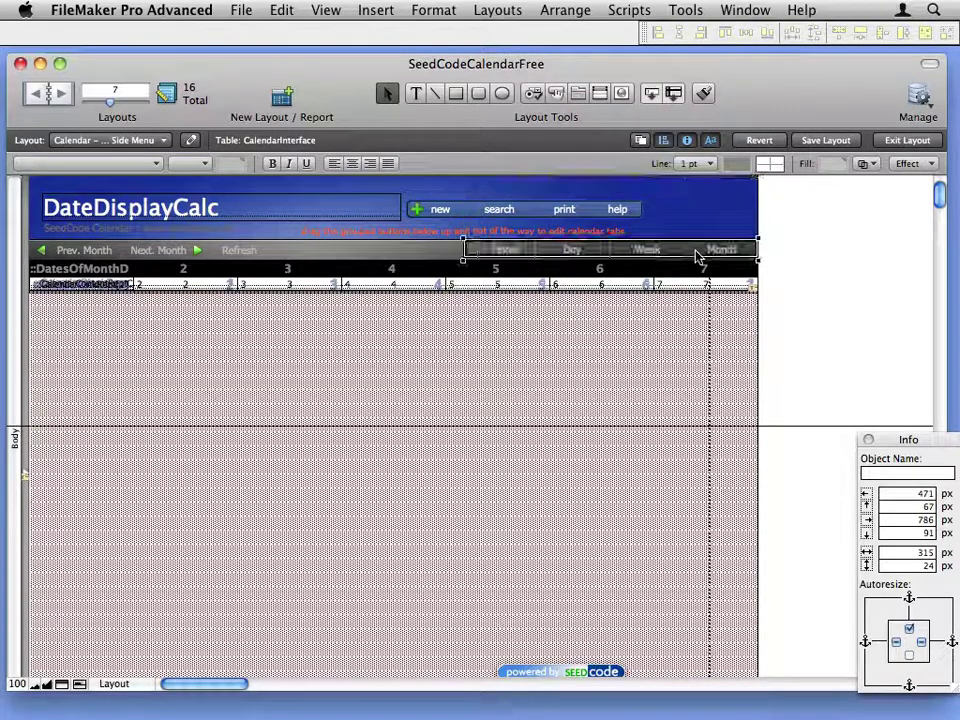
pyautogui.press('Down')
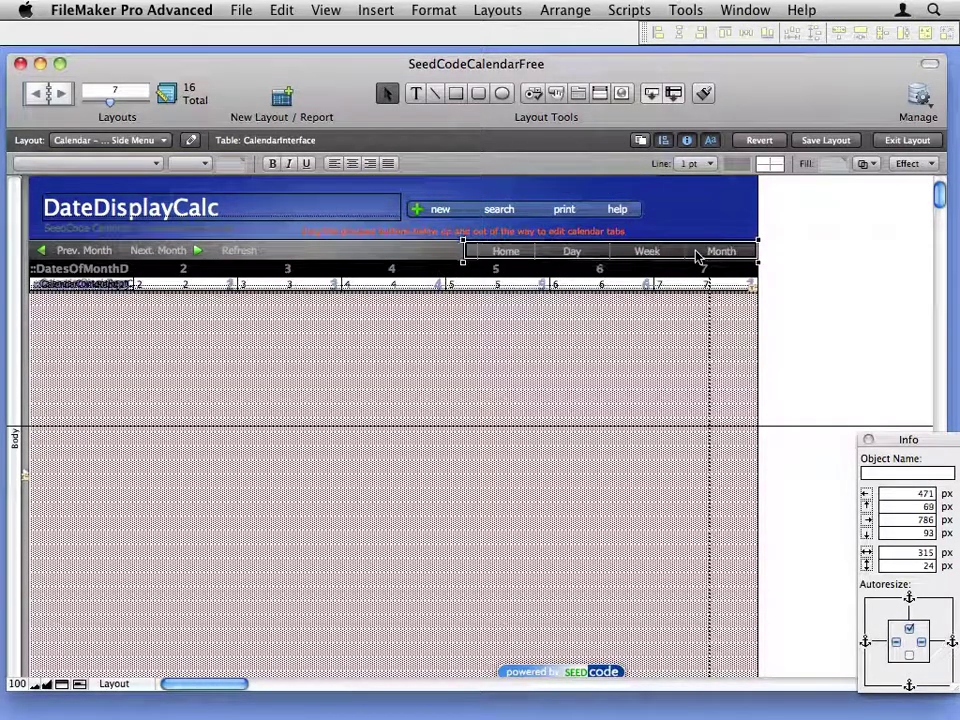
# Step: Check the widened calendar's Month view in Browse mode, enlarge the window slightly, and switch to the layout with the side menu
pyautogui.press('super+b')
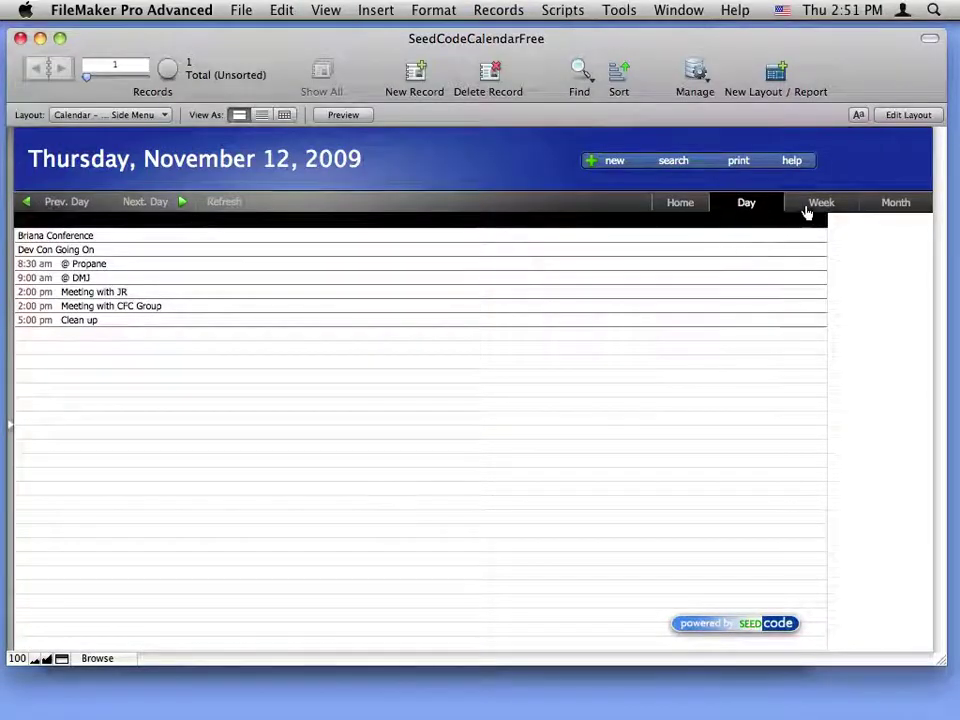
pyautogui.click(810, 206)
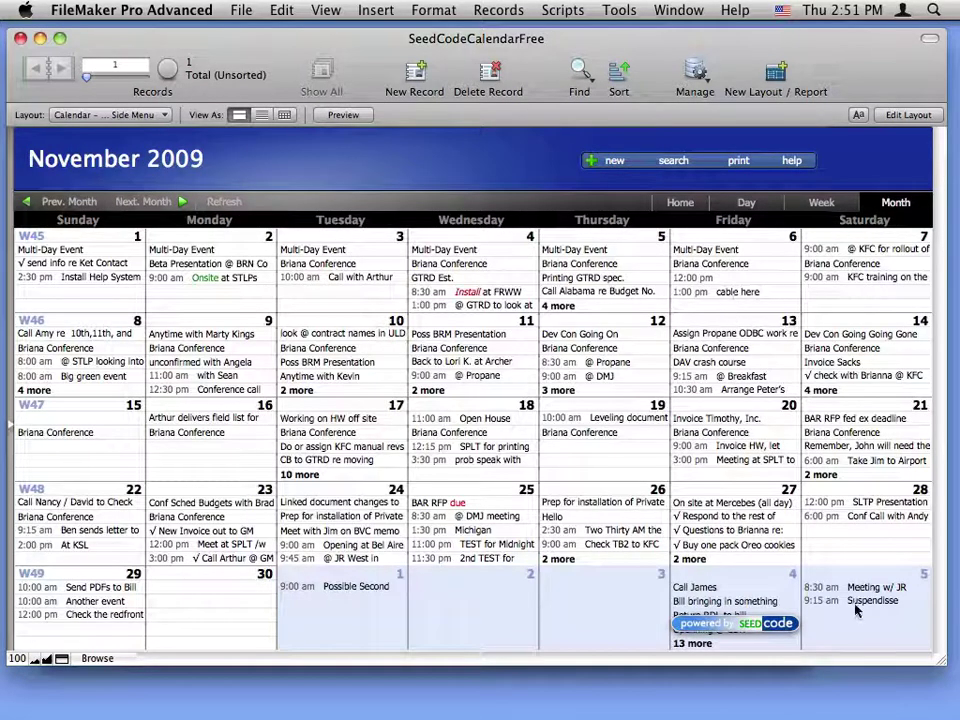
pyautogui.moveTo(935, 662)
pyautogui.mouseDown()
pyautogui.moveTo(945, 710)
pyautogui.moveTo(925, 694)
pyautogui.moveTo(948, 706)
pyautogui.moveTo(940, 684)
pyautogui.mouseUp()
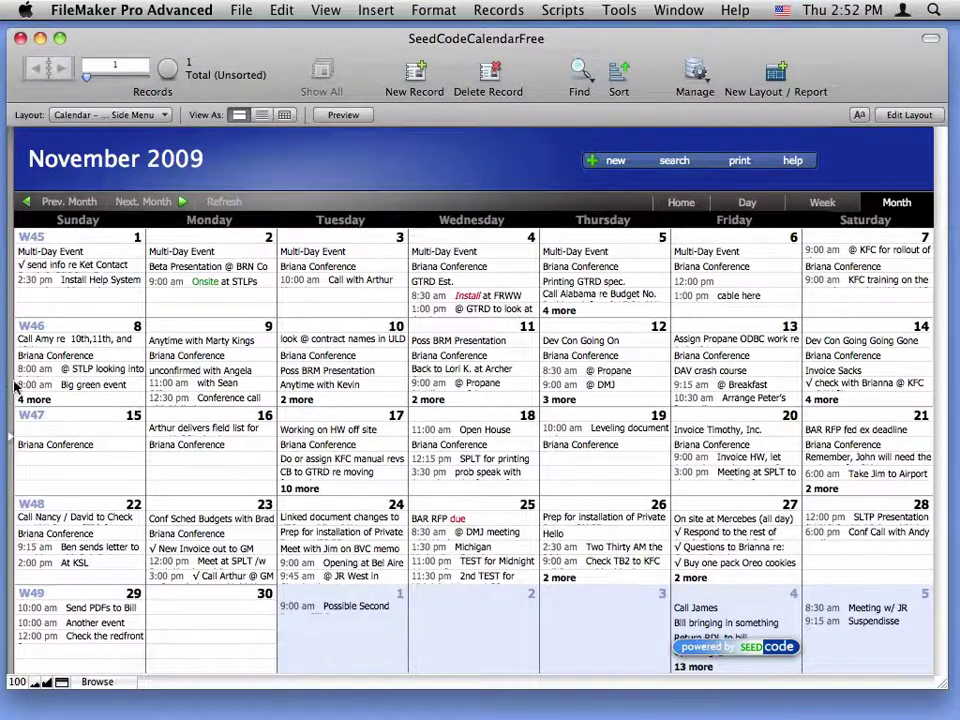
pyautogui.click(9, 290)
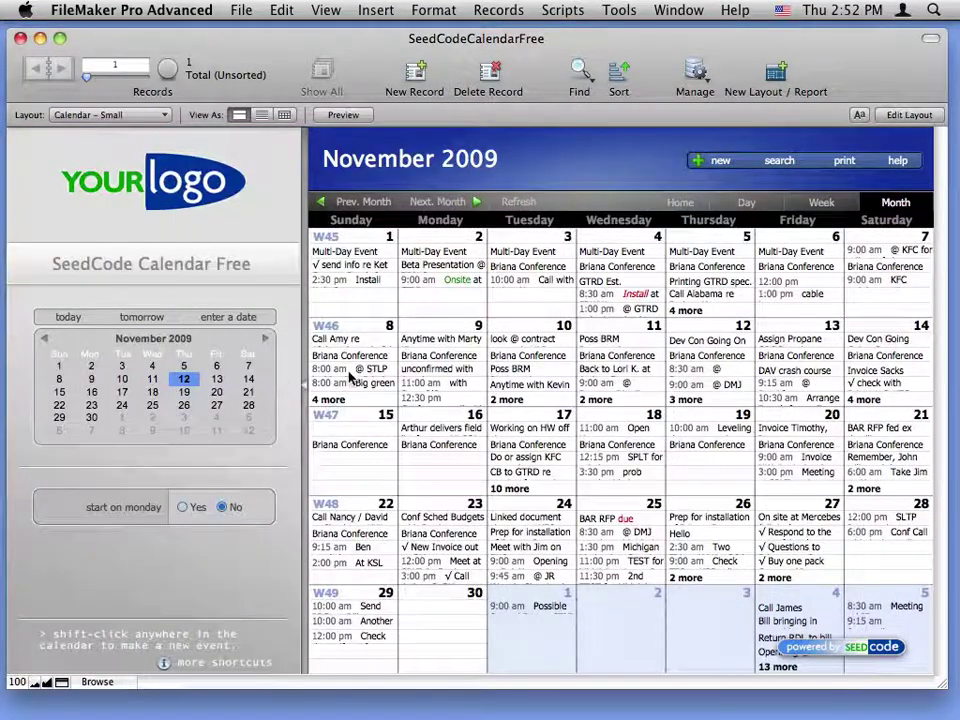